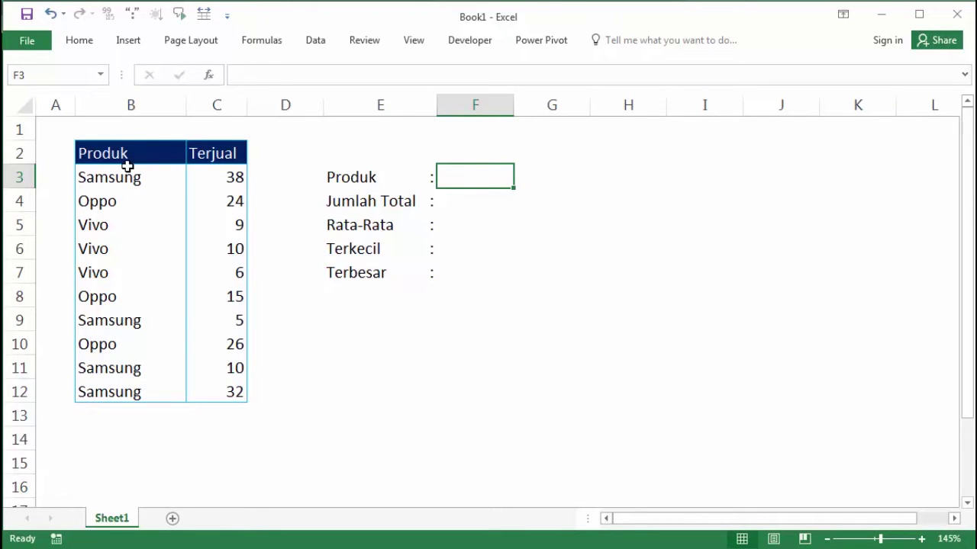
Step: Point out the table's Produk and Terjual columns and select all the product names
click(109, 149)
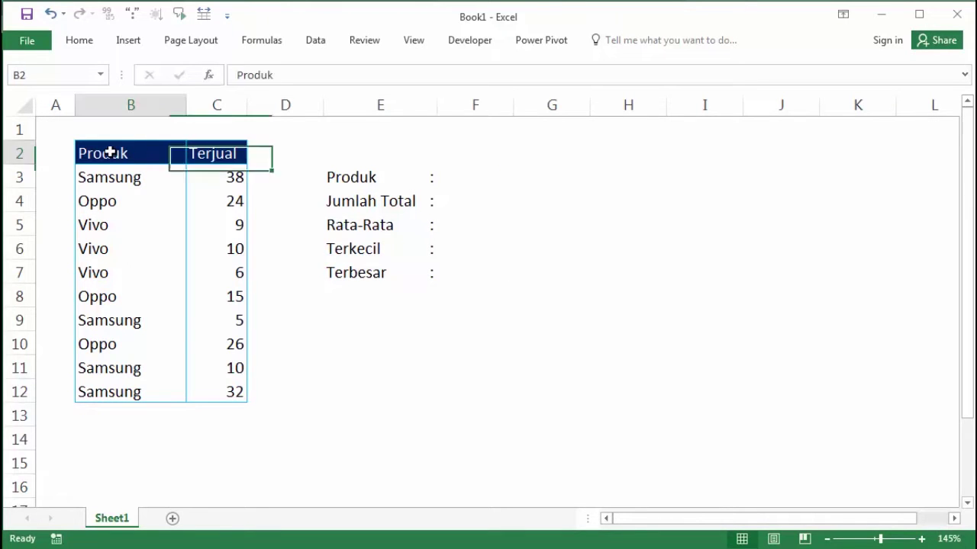
click(231, 158)
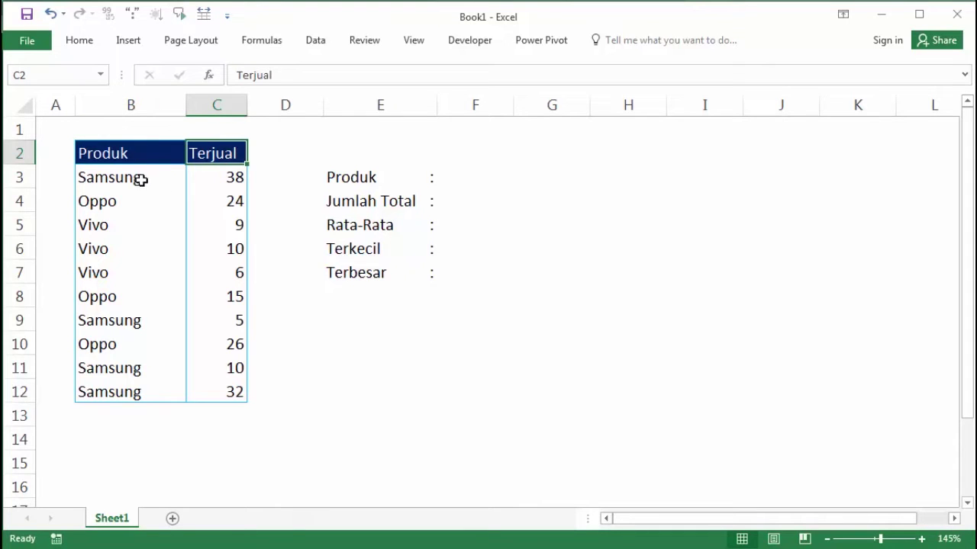
drag(139, 177, 142, 390)
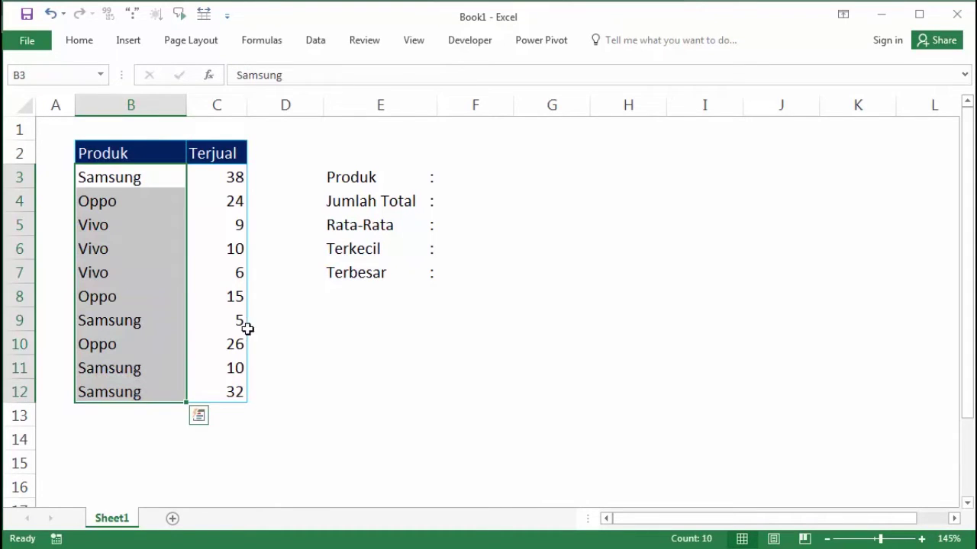
Step: Enter Oppo as the summary's Produk value in F3
click(368, 177)
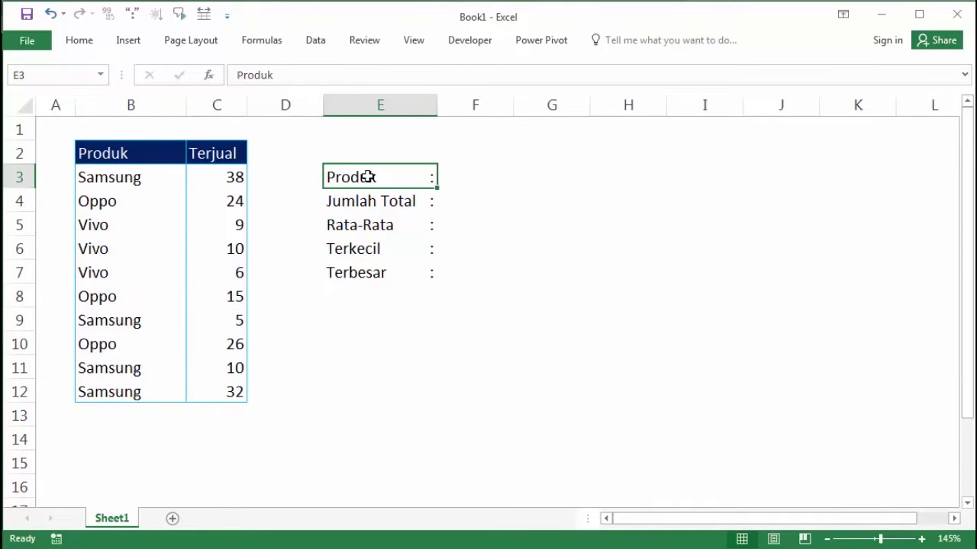
click(471, 176)
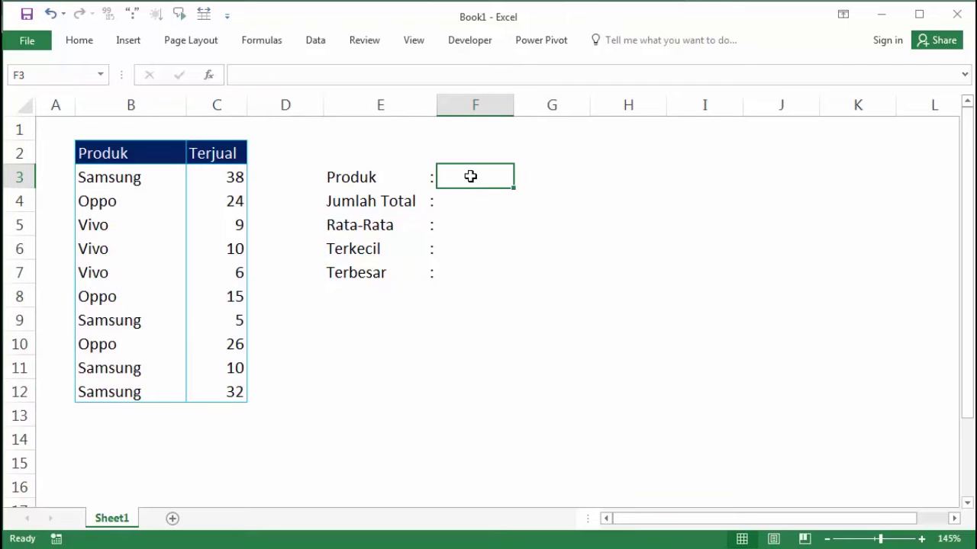
text(O)
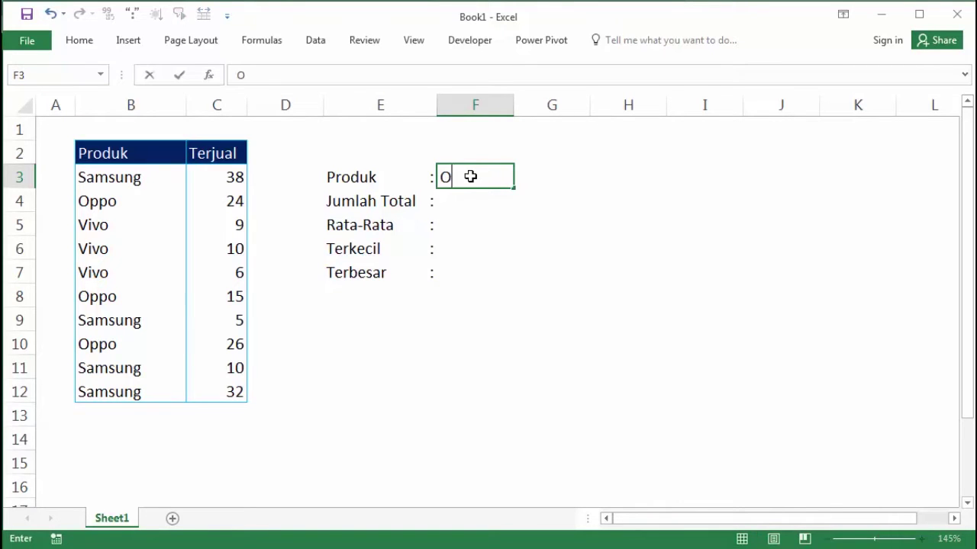
text(ppo)
key(Return)
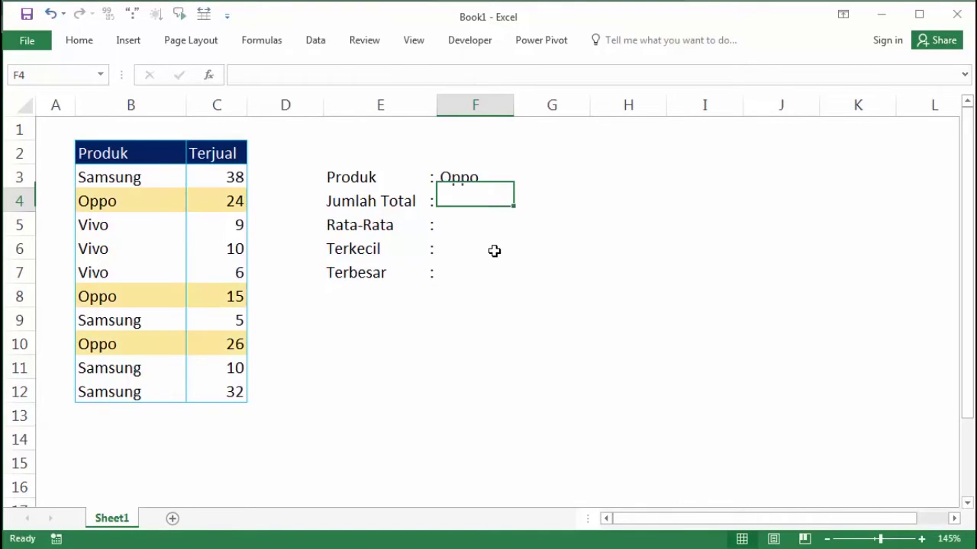
Step: Pick out the three highlighted Oppo sales rows, then point back to Oppo in F3
drag(79, 203, 264, 203)
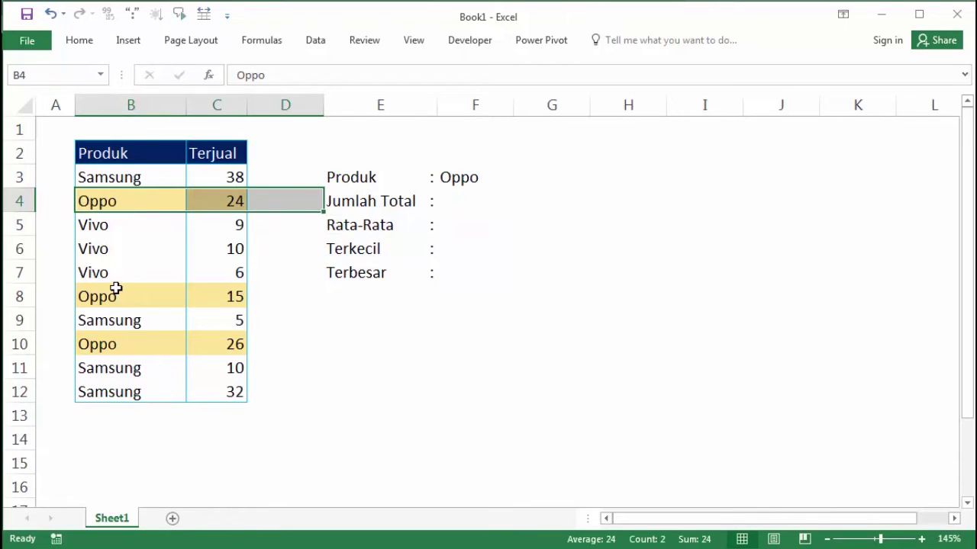
drag(115, 296, 218, 296)
drag(131, 342, 218, 343)
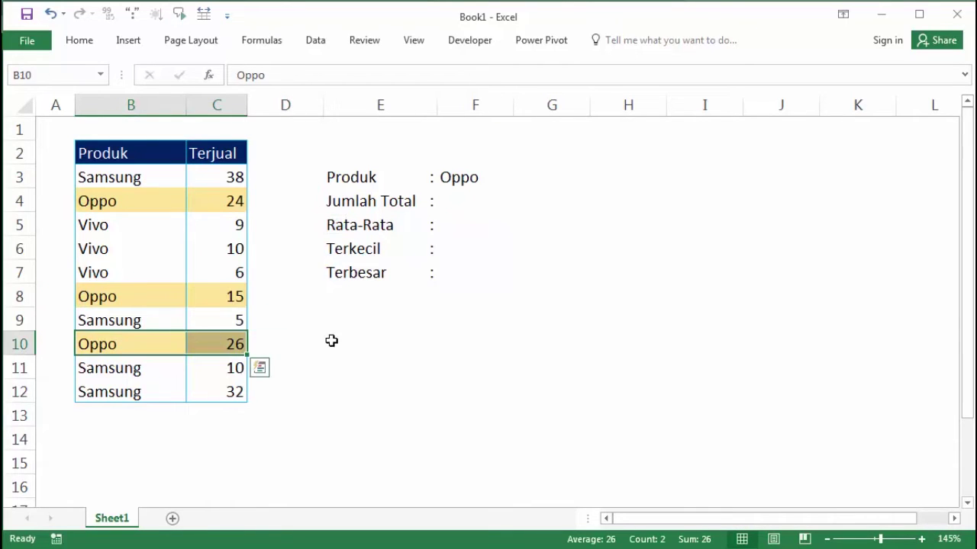
click(331, 340)
click(460, 173)
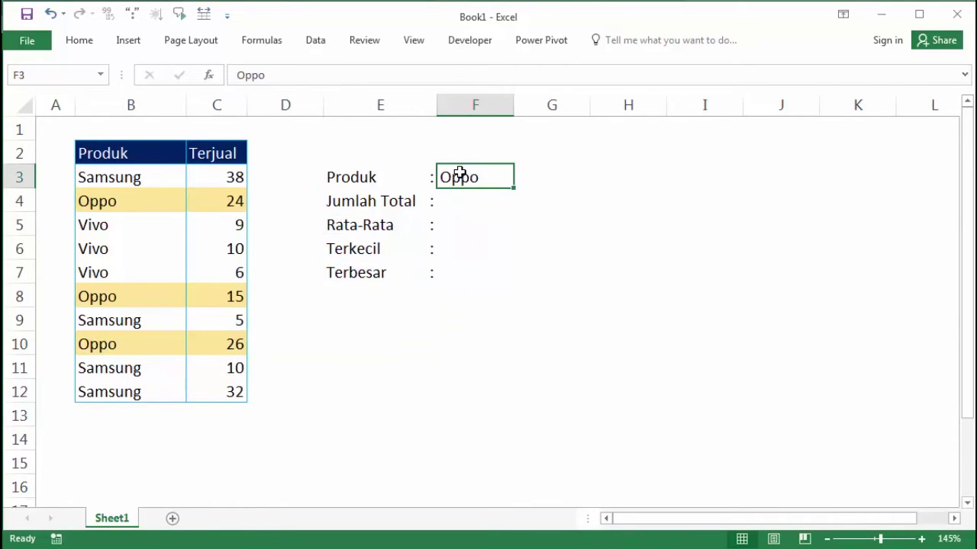
Step: Review the Jumlah Total, Rata-Rata, Terkecil and Terbesar labels, ending on the Oppo total cell F4
click(338, 205)
click(451, 203)
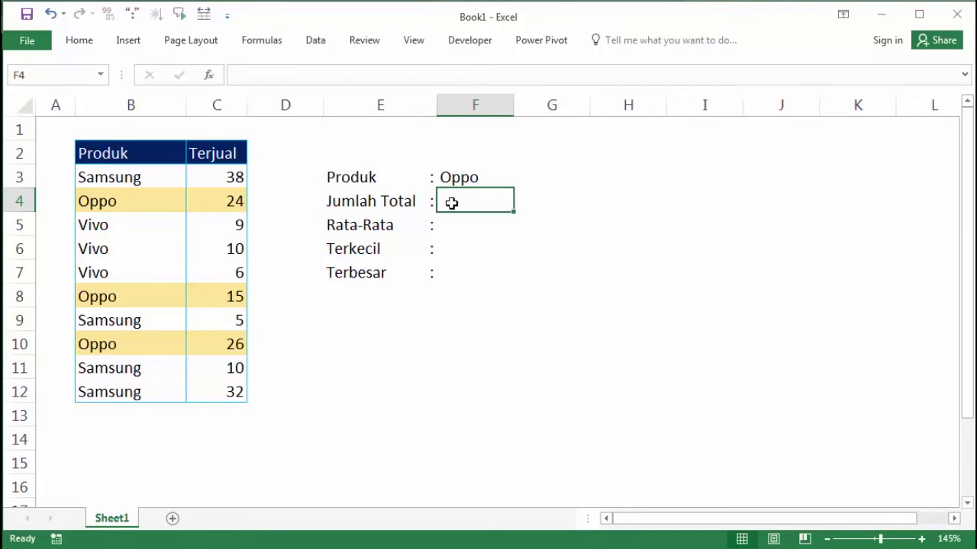
click(363, 226)
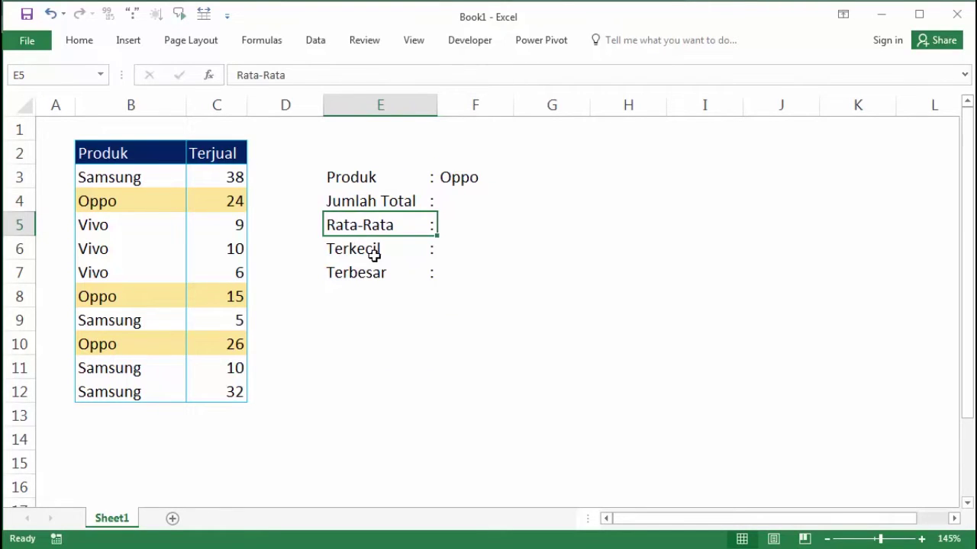
click(374, 251)
click(377, 279)
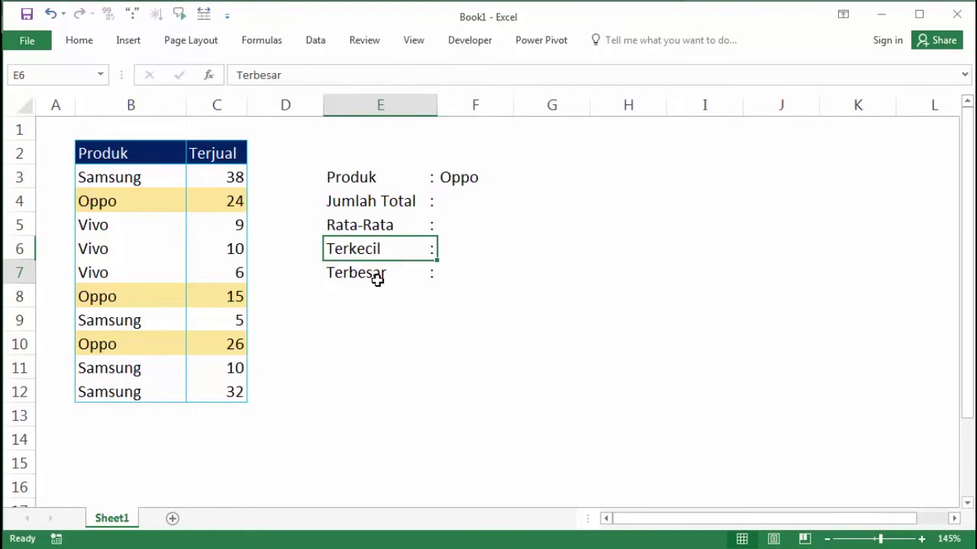
click(465, 202)
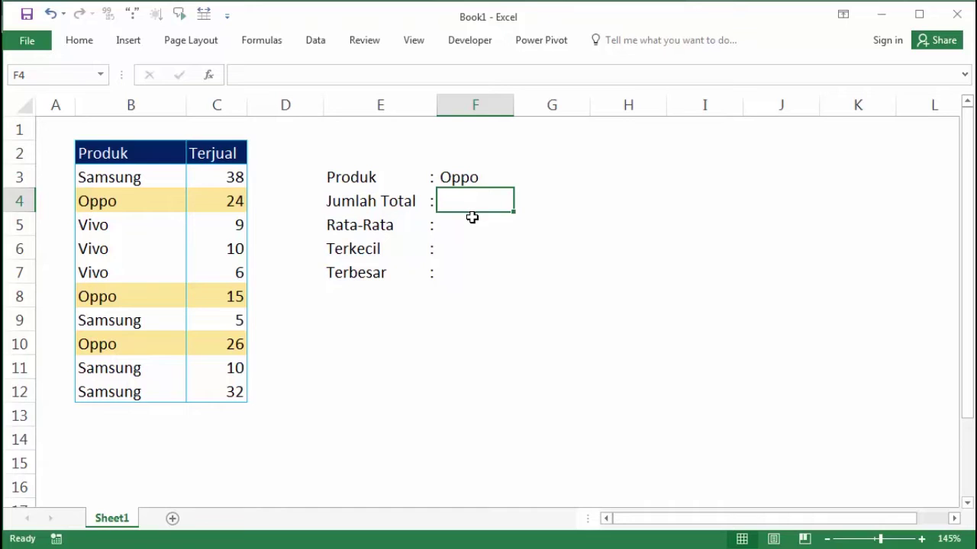
click(224, 170)
click(472, 177)
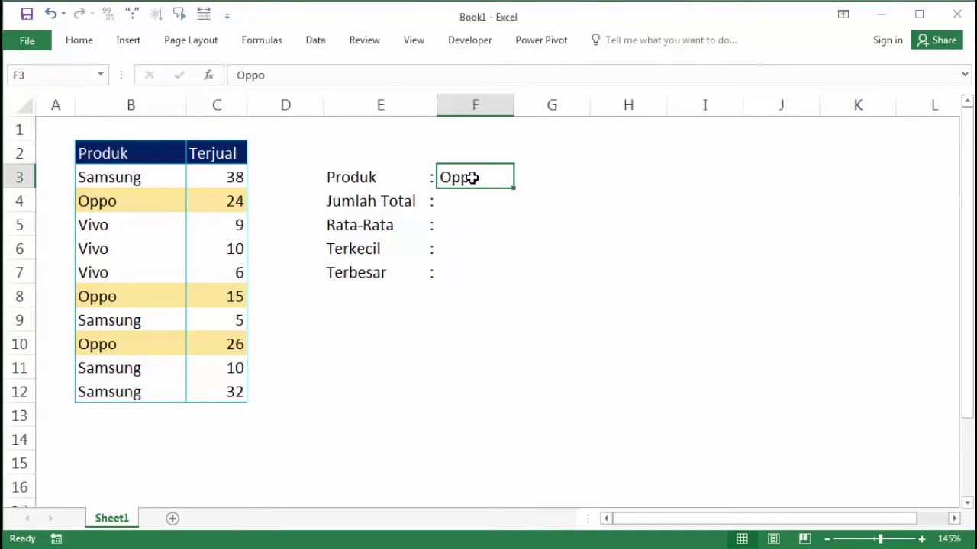
click(477, 200)
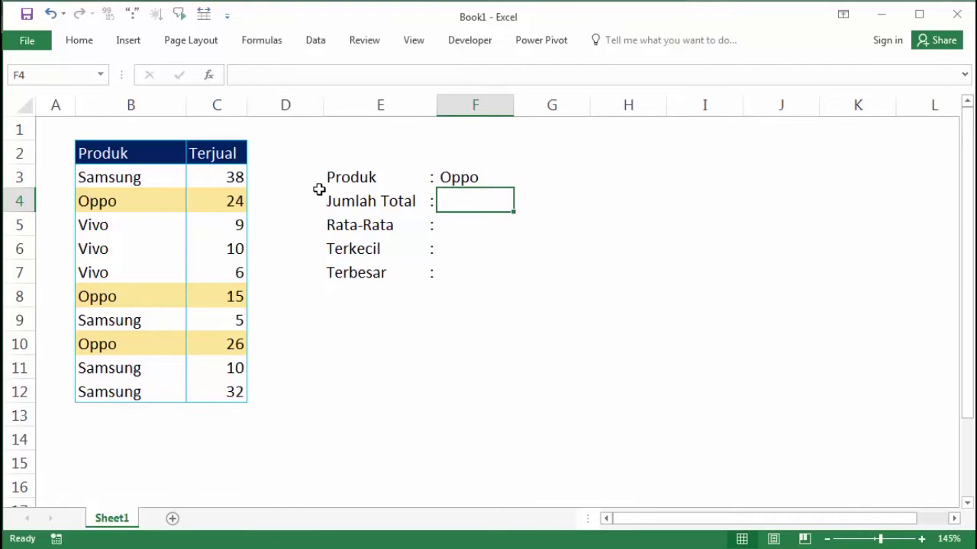
click(117, 211)
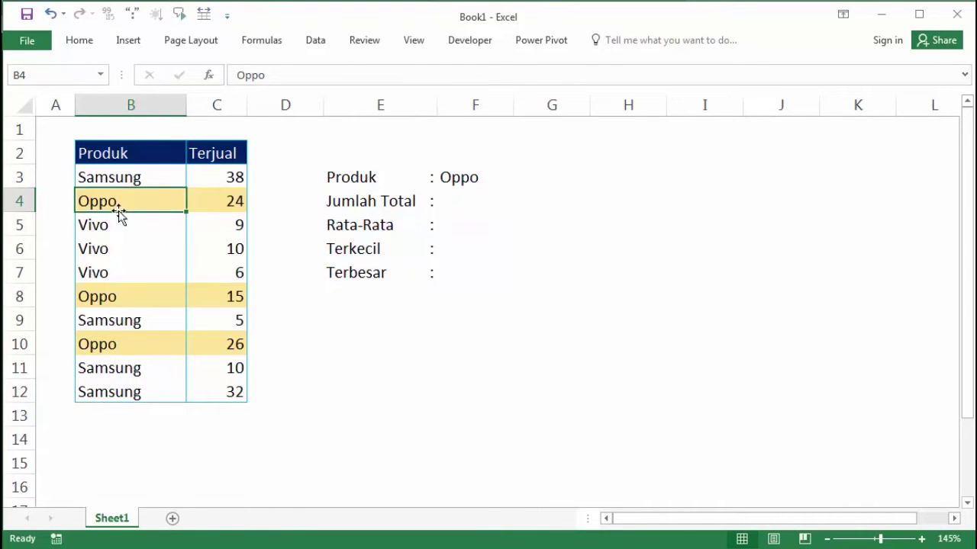
click(215, 200)
ctrl+click(232, 294)
ctrl+click(236, 347)
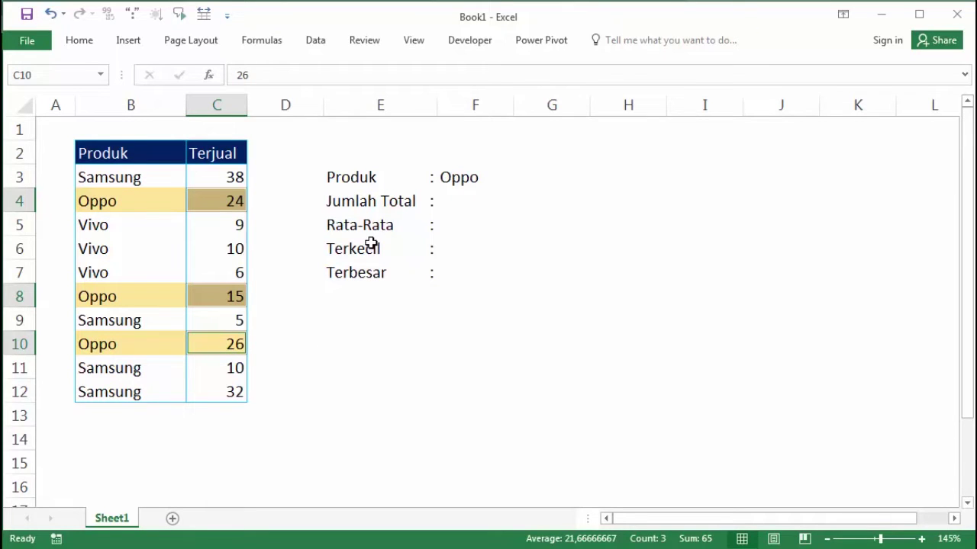
click(453, 220)
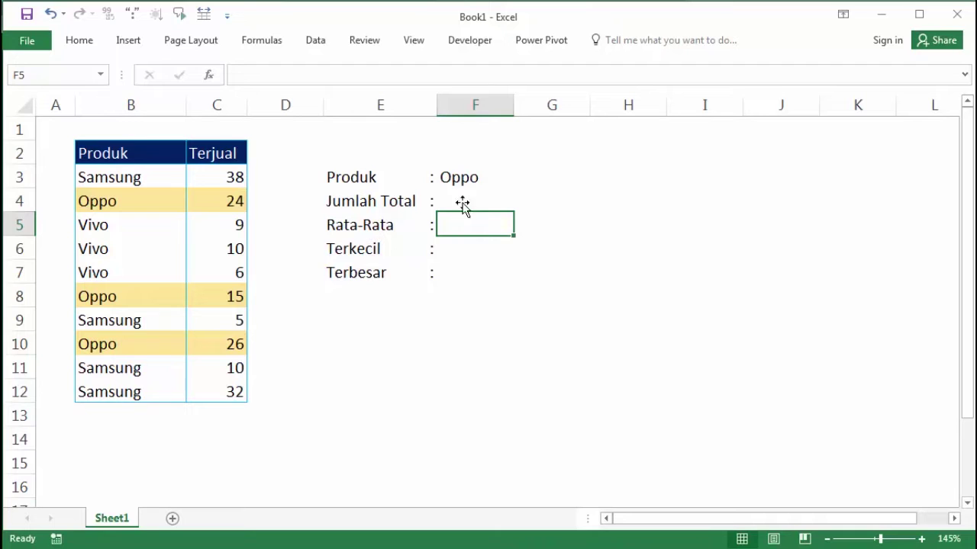
click(470, 174)
click(453, 198)
click(462, 221)
ctrl+click(203, 209)
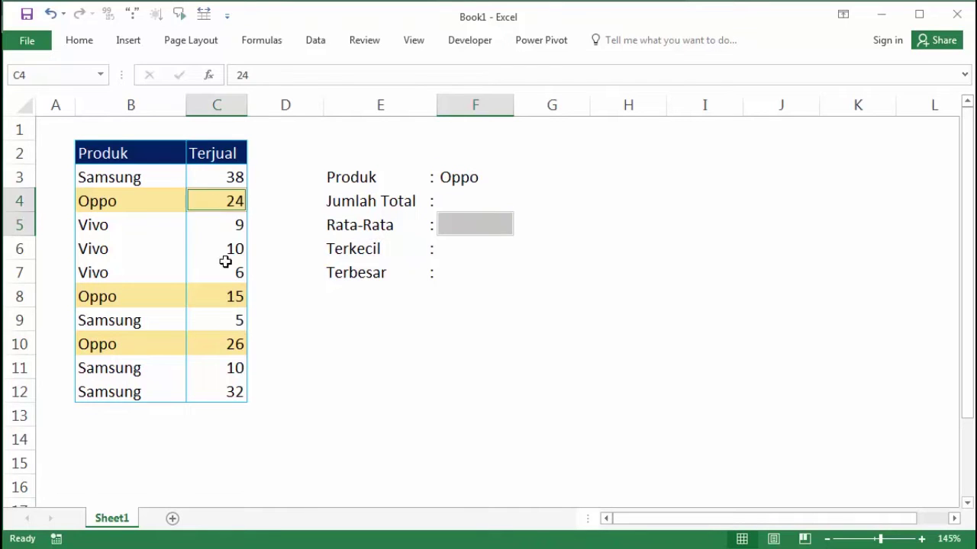
ctrl+click(226, 297)
ctrl+click(223, 348)
click(420, 285)
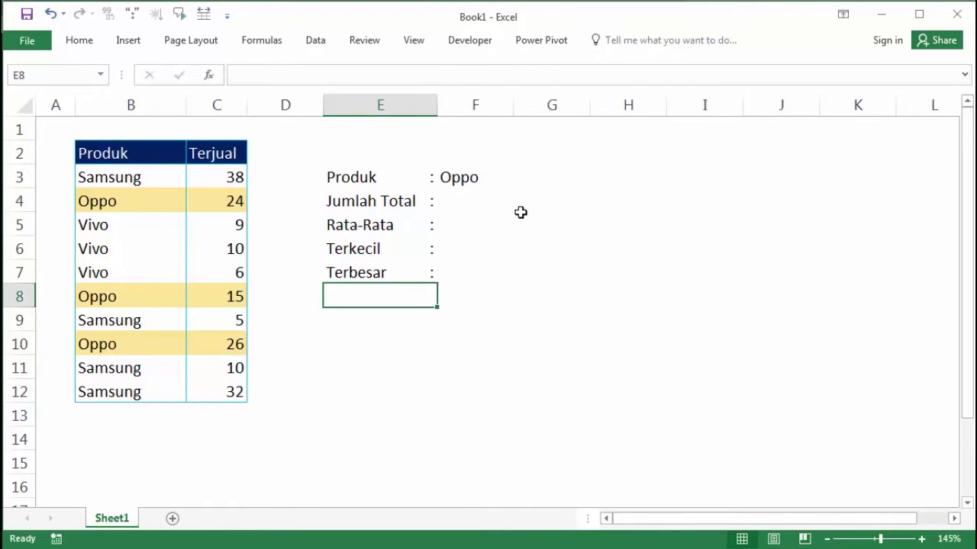
click(469, 179)
text(Sa)
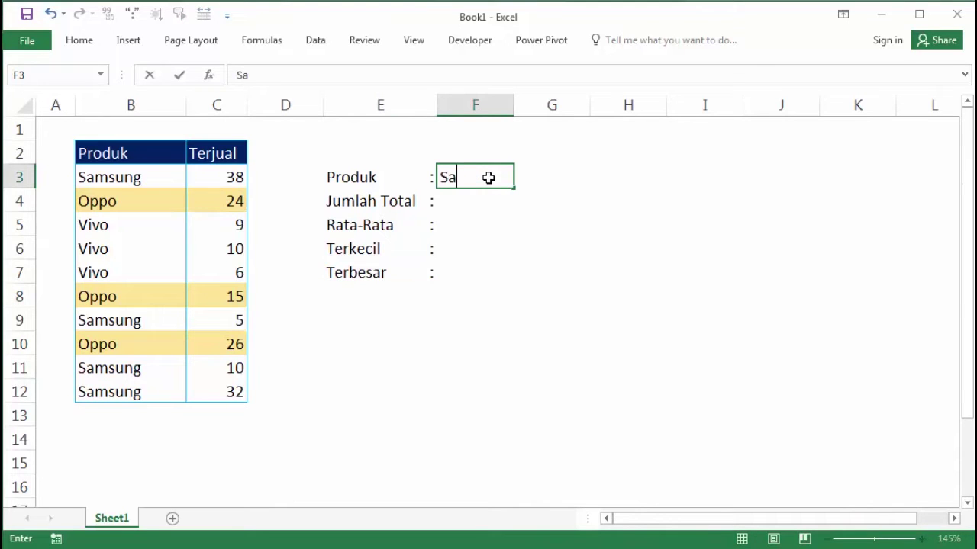
text(msung)
key(Return)
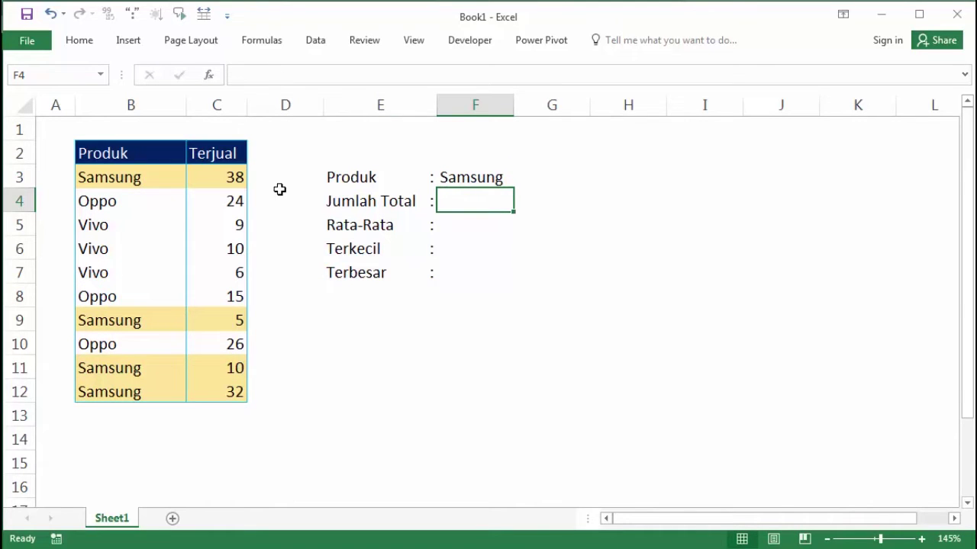
click(493, 177)
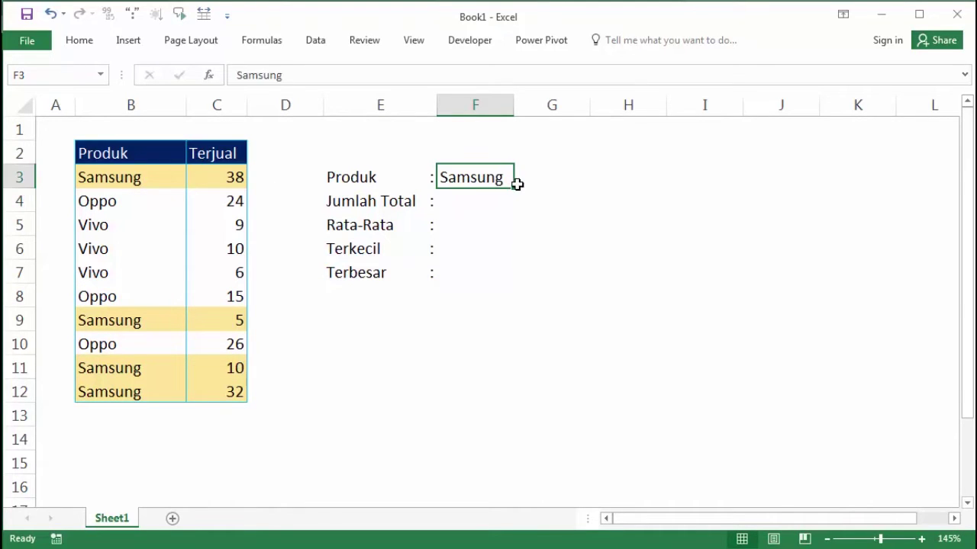
key(ctrl+z)
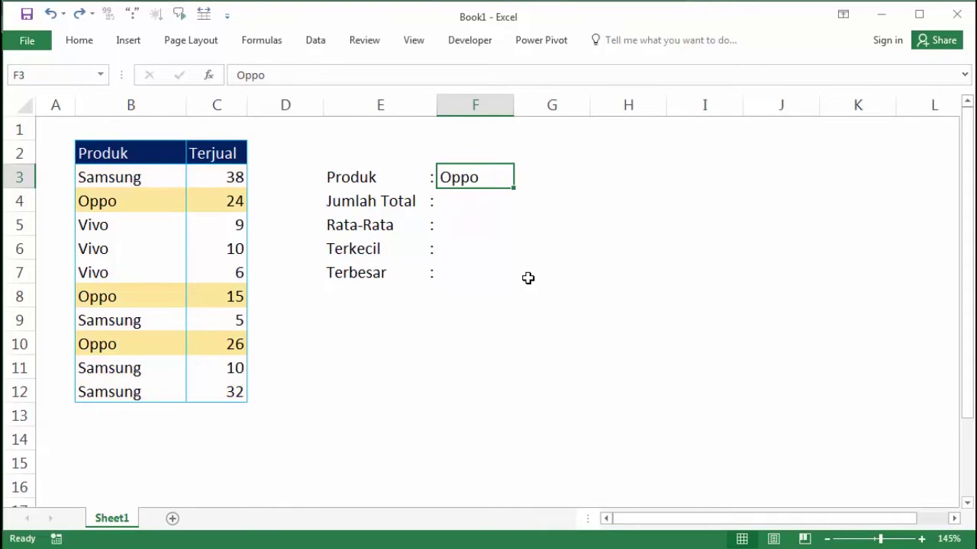
key(Return)
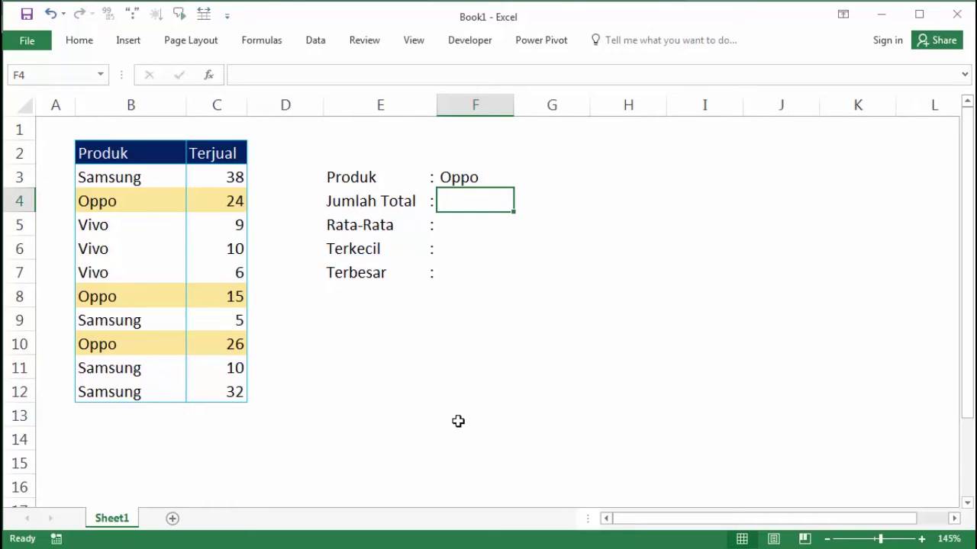
Step: Enter the array formula =SUM(IF(B3:B12=F3;C3:C12)) in F4, accepting the parenthesis correction
text(=sum)
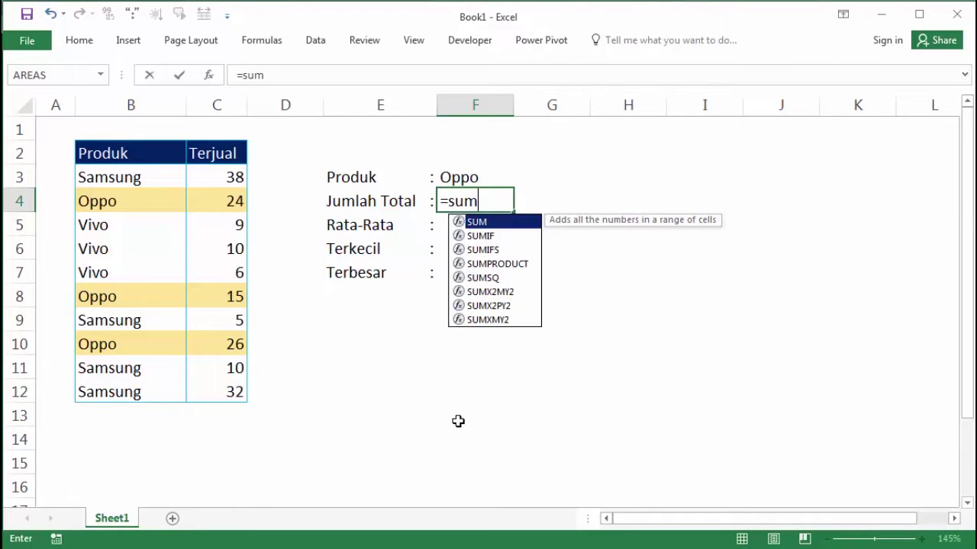
key(Tab)
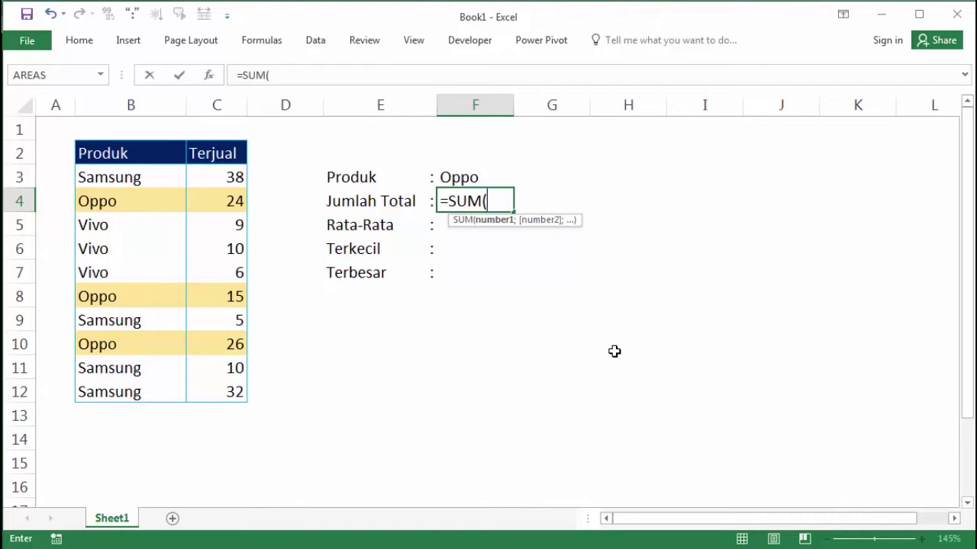
text(IF()
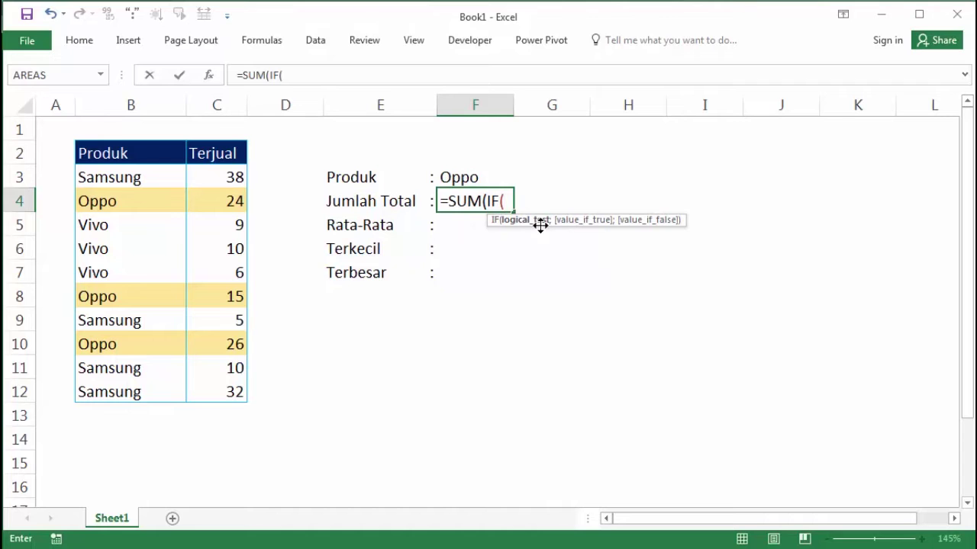
drag(132, 174, 119, 390)
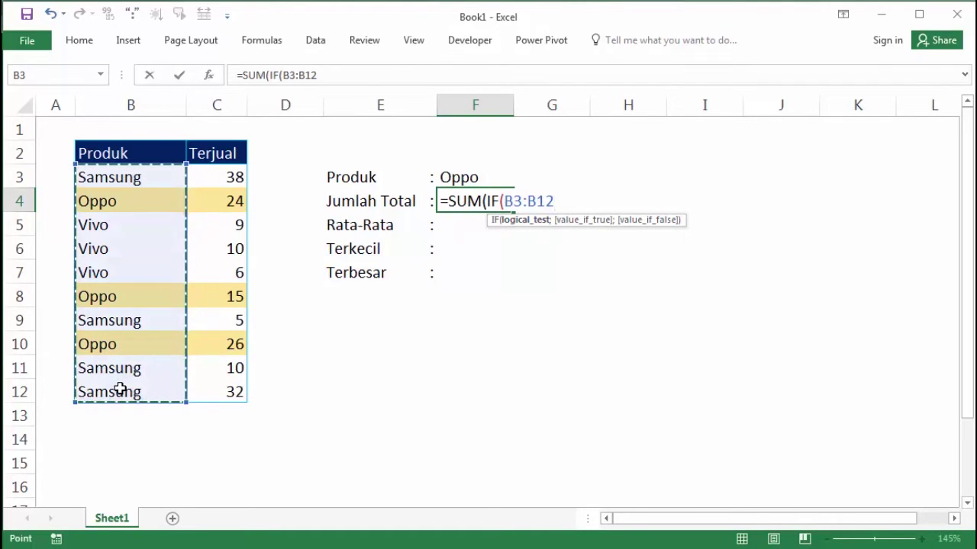
text(=)
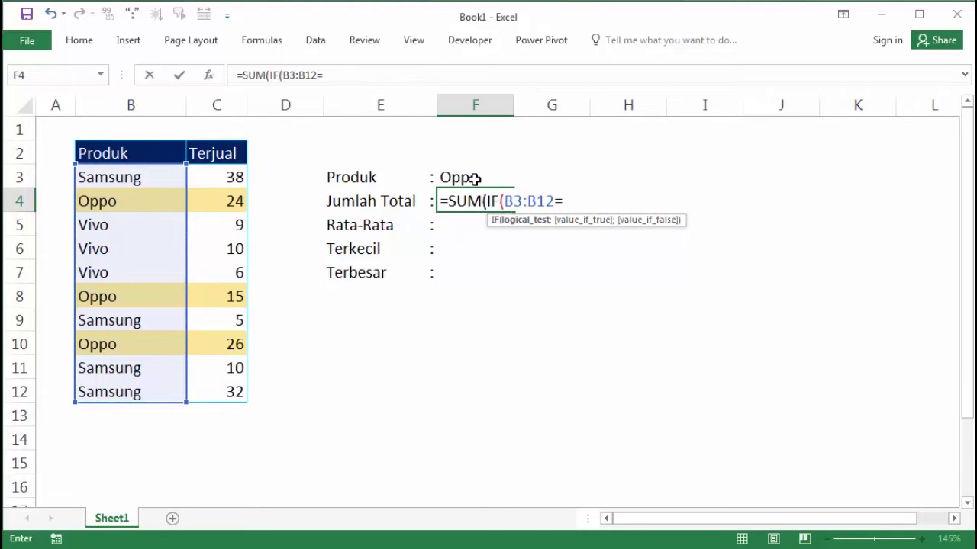
click(475, 178)
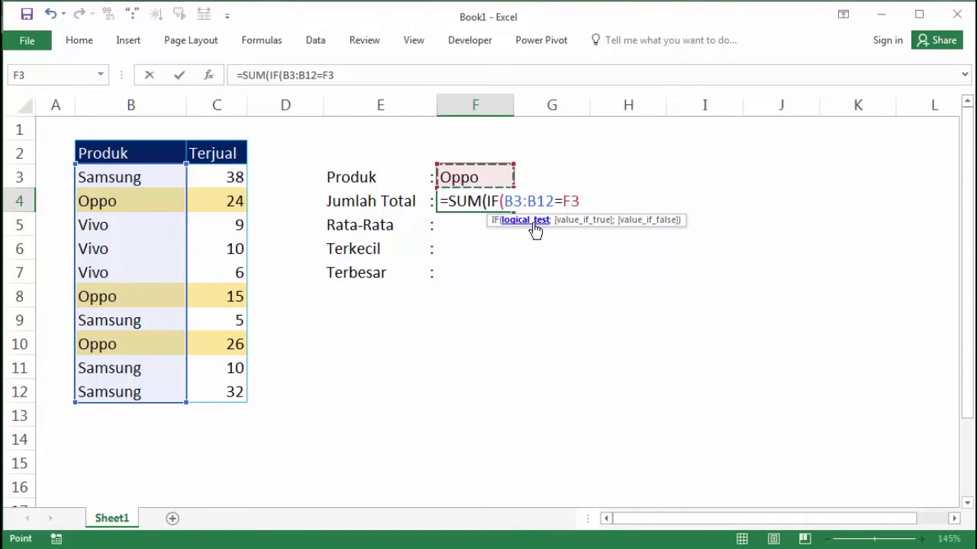
text(;)
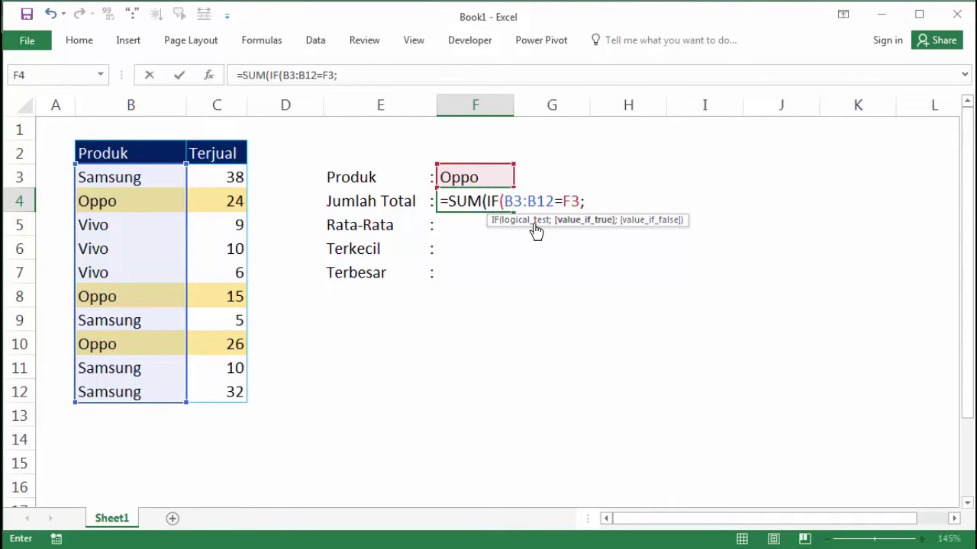
drag(238, 175, 237, 391)
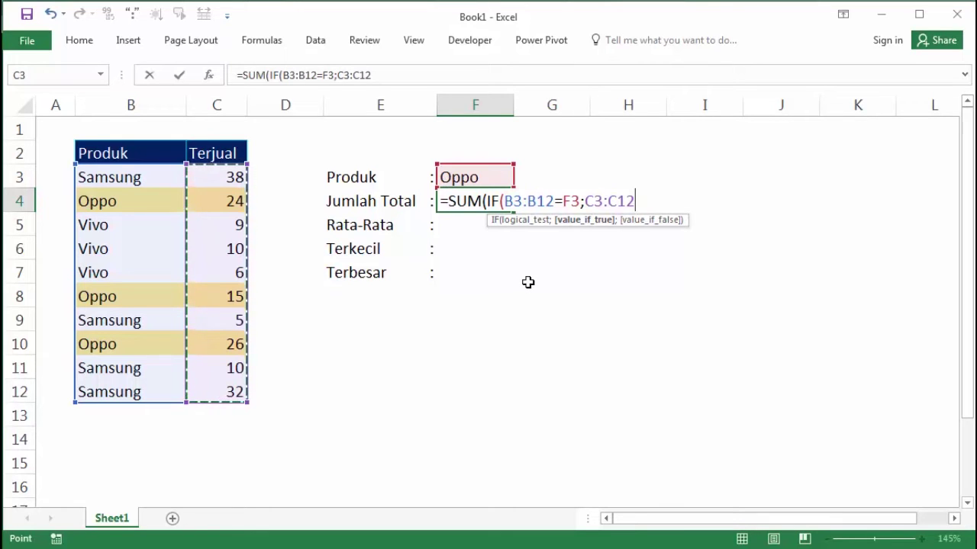
key(Return)
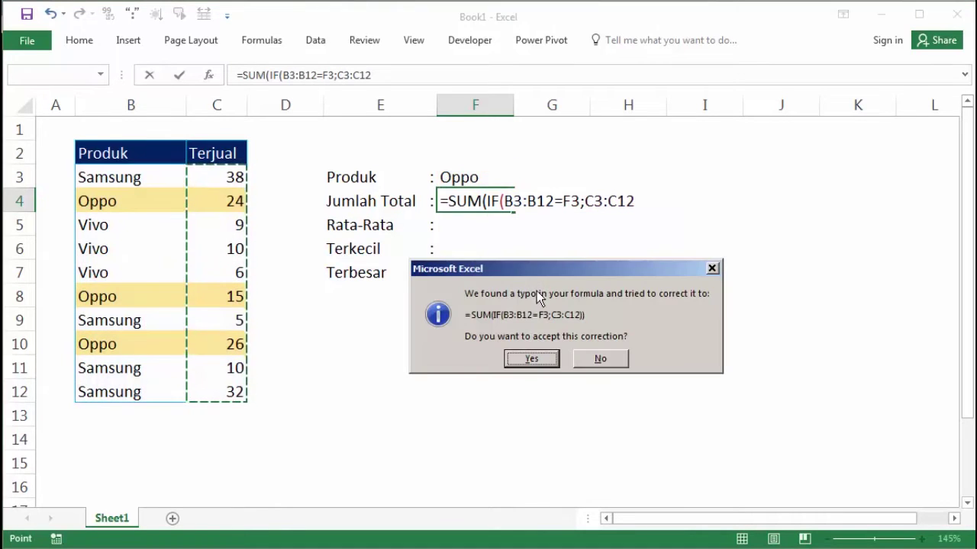
click(533, 359)
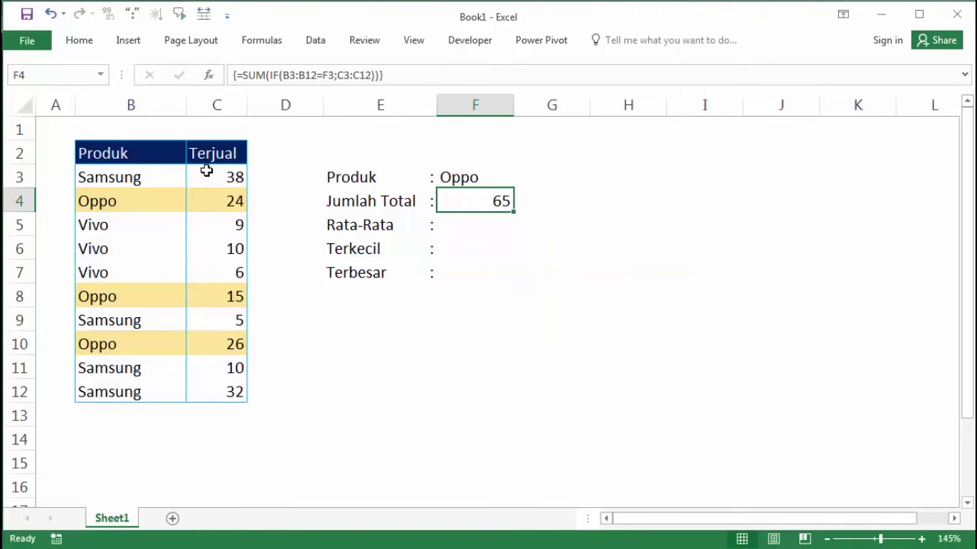
Step: Check the Oppo sales figures, including 15 in C8 and 26 in C10, against the total 65
click(226, 200)
click(238, 296)
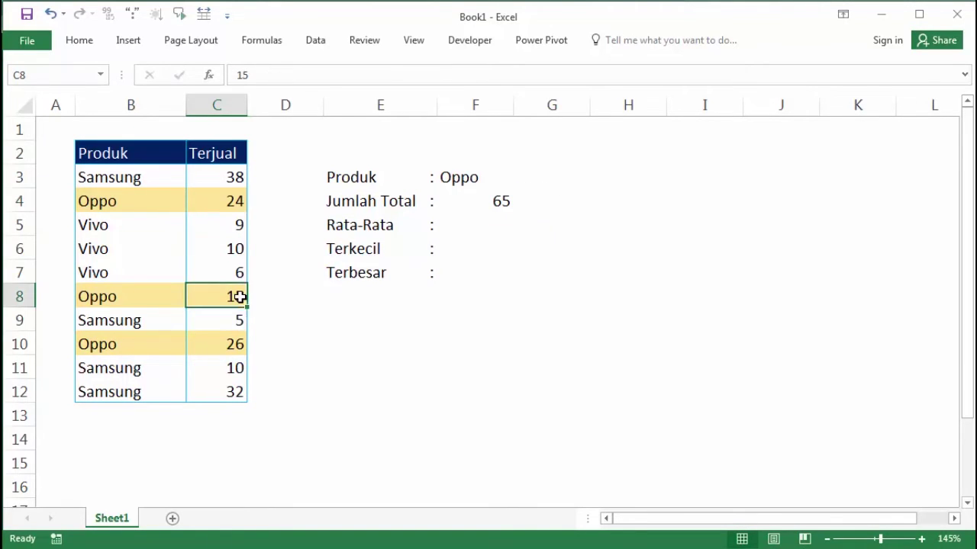
click(241, 345)
click(500, 200)
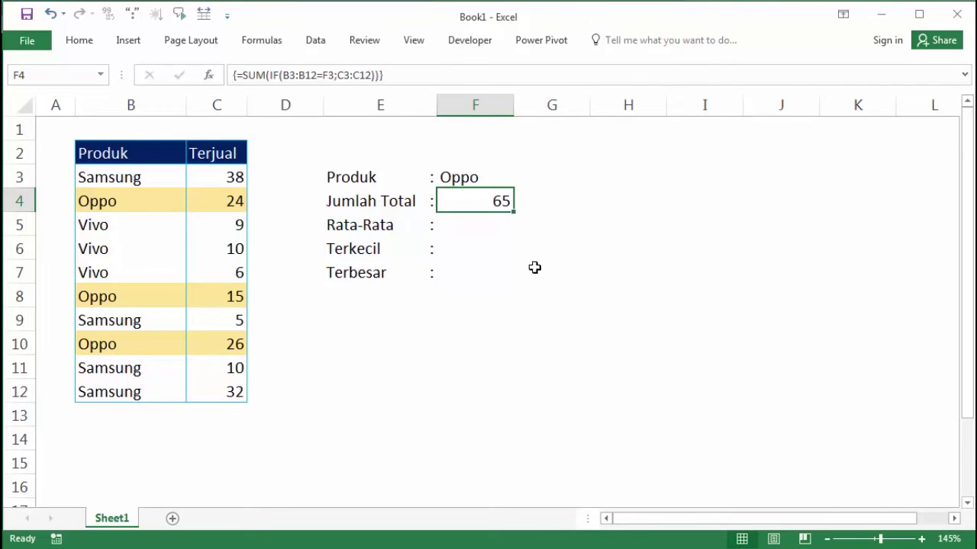
Step: Run Evaluate Formula on F4 and evaluate once, expanding B3:B12 into the product names
key(alt+m)
key(v)
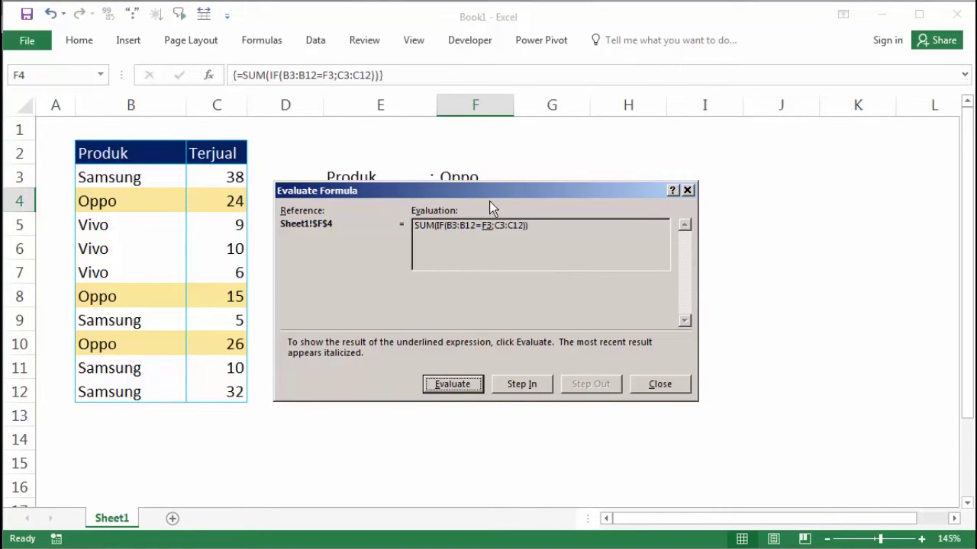
mouse_move(506, 192)
mouse_down()
mouse_move(656, 235)
mouse_move(677, 229)
mouse_up()
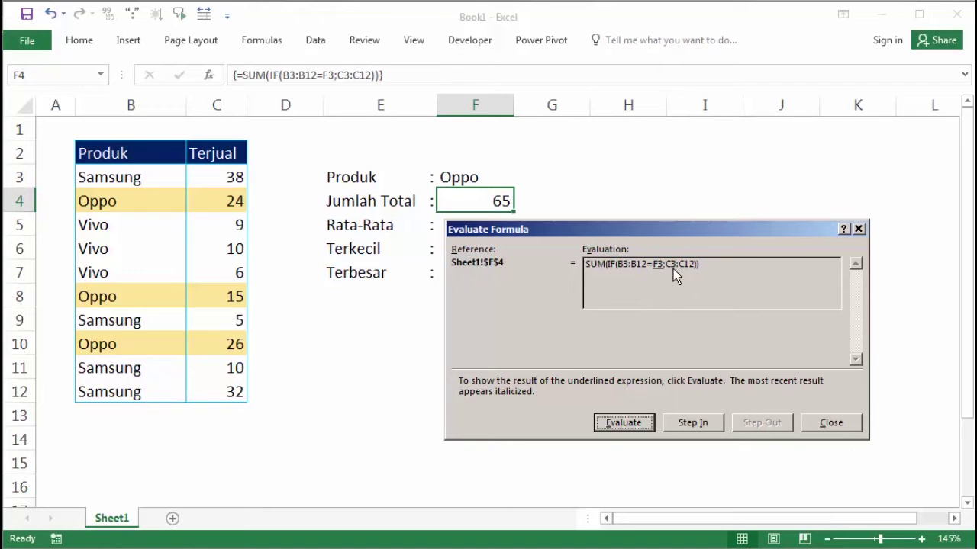
click(619, 425)
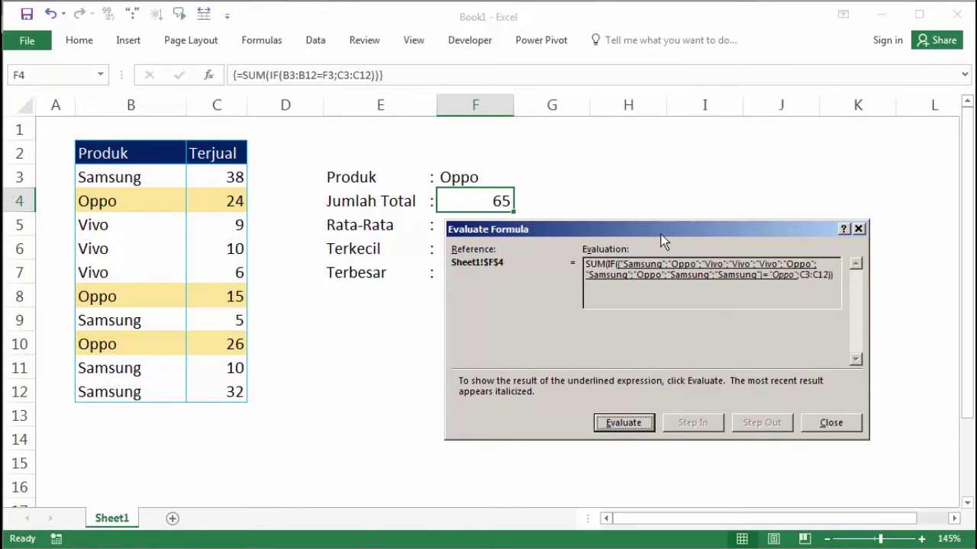
drag(656, 225, 535, 221)
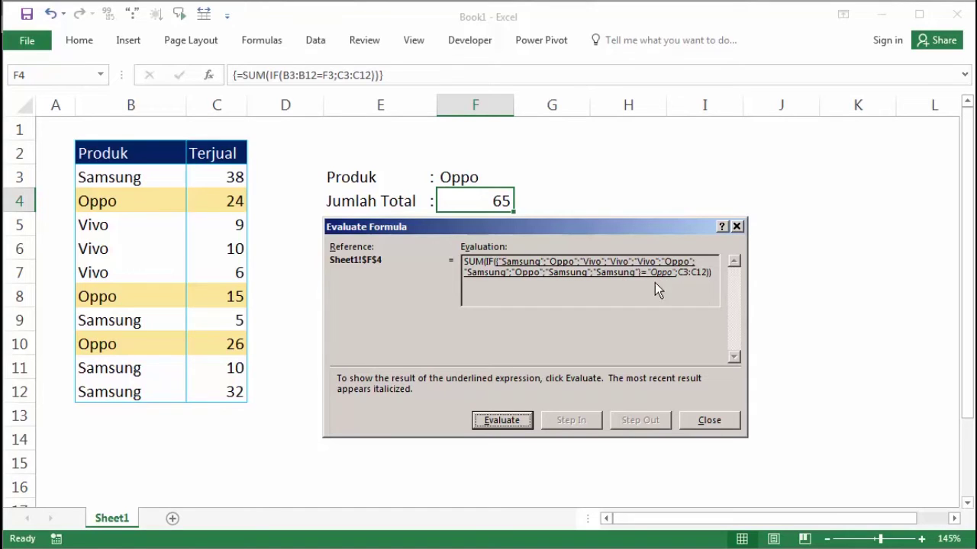
Step: Step the evaluation through TRUE/FALSE values and filtered Oppo sales to the final 65, then close it
click(519, 421)
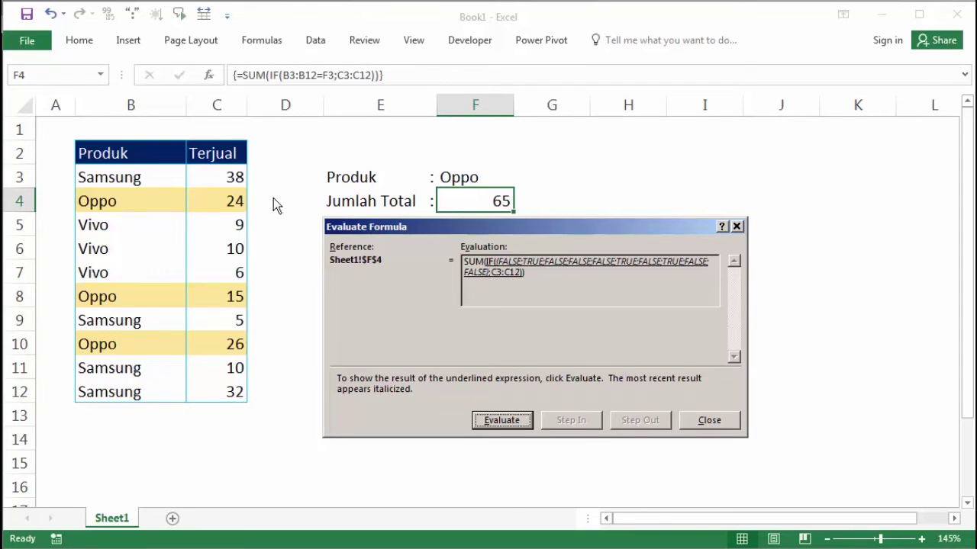
click(513, 420)
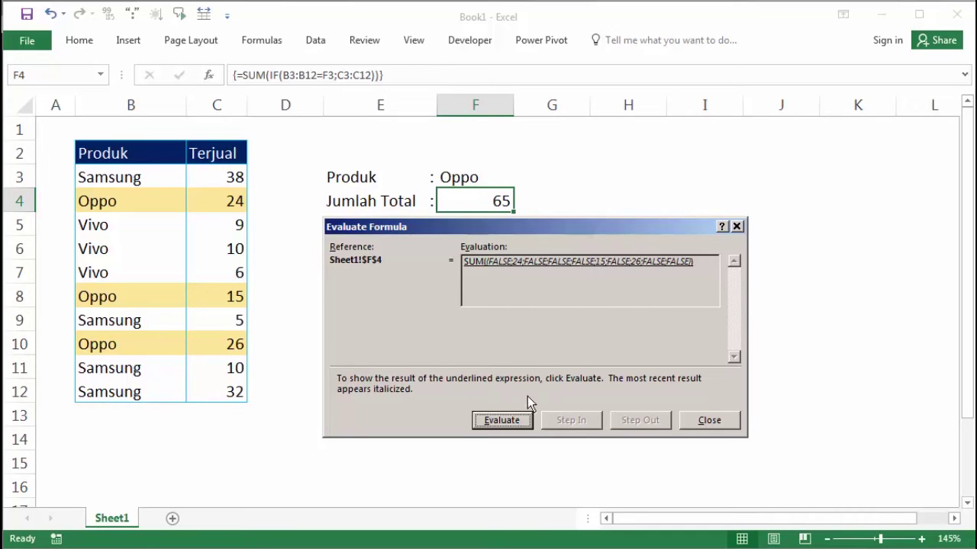
click(519, 422)
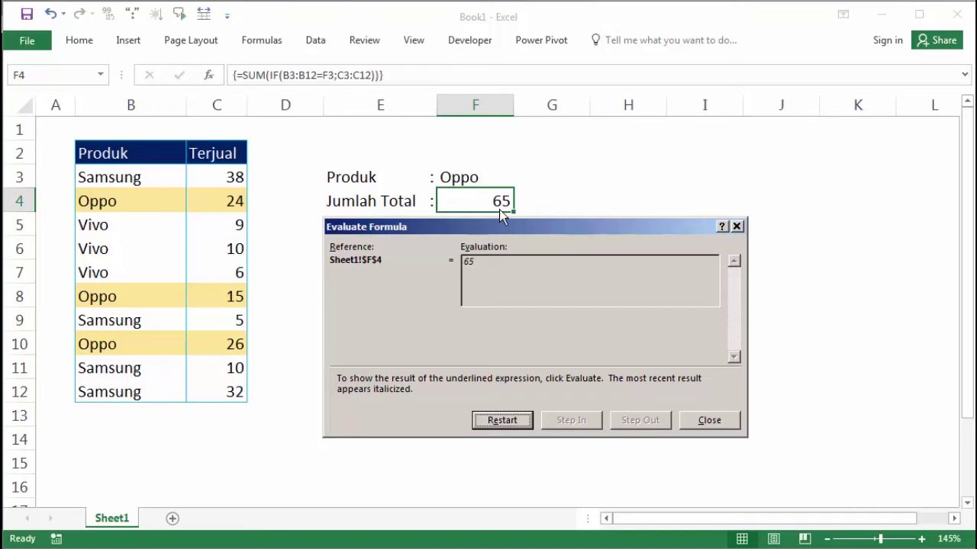
click(711, 420)
click(517, 252)
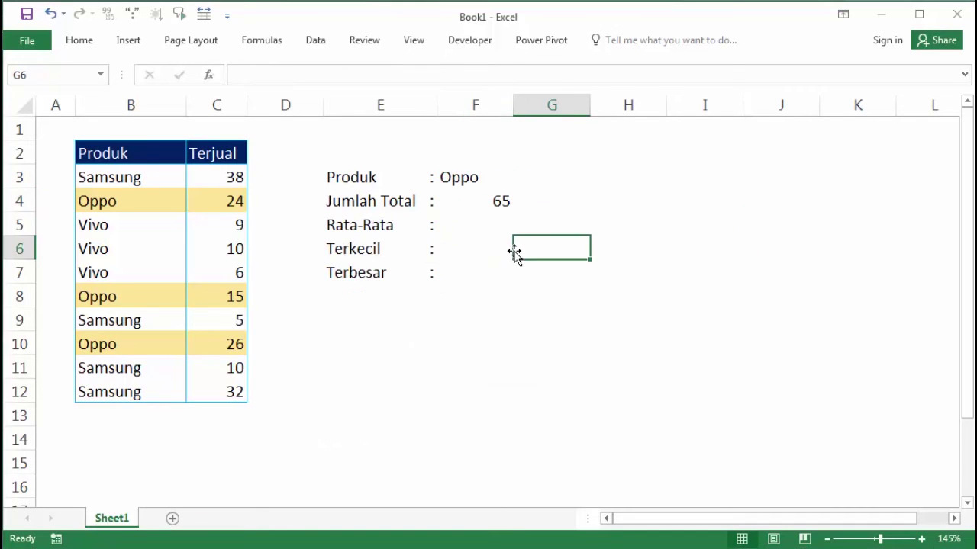
click(466, 226)
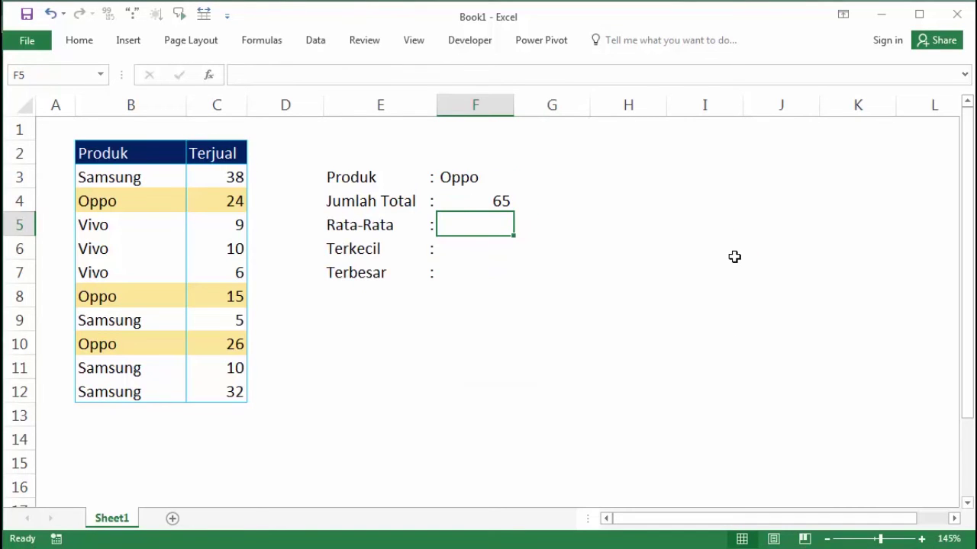
Step: Enter =AVERAGE(IF(B3:B12=F3;C3:C12)) in F5 as an array formula, accepting the parenthesis fix
text(=av)
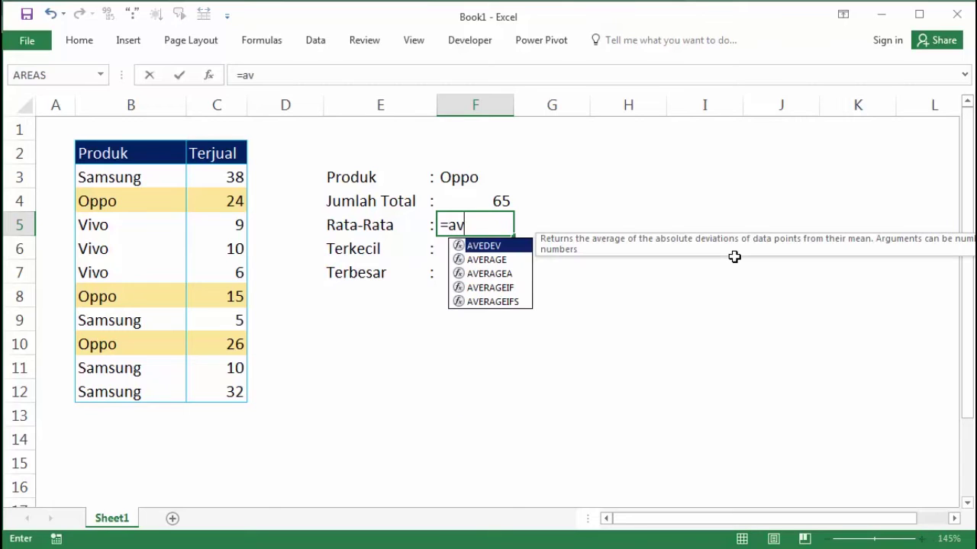
key(Down)
key(Tab)
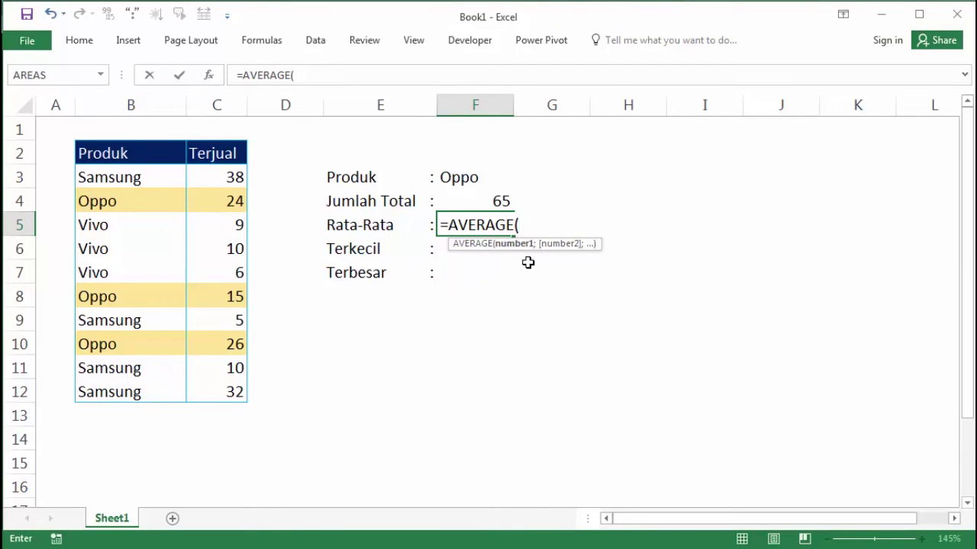
text(i)
key(Tab)
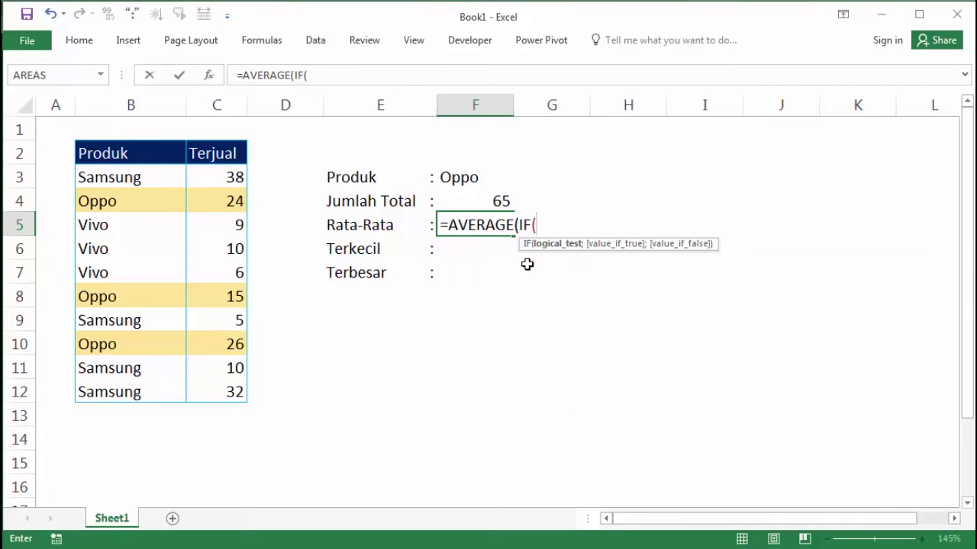
drag(175, 181, 155, 396)
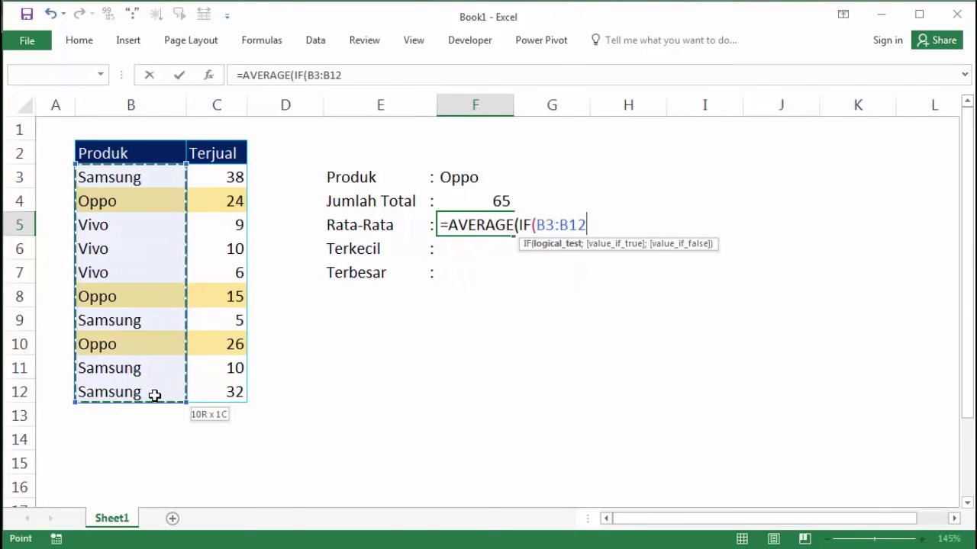
text(=)
click(451, 180)
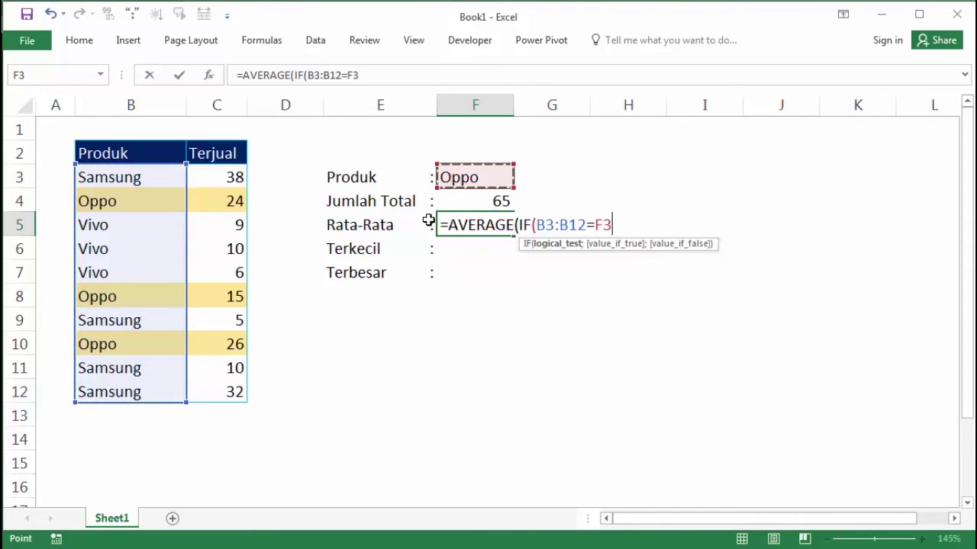
text(;)
drag(233, 177, 235, 392)
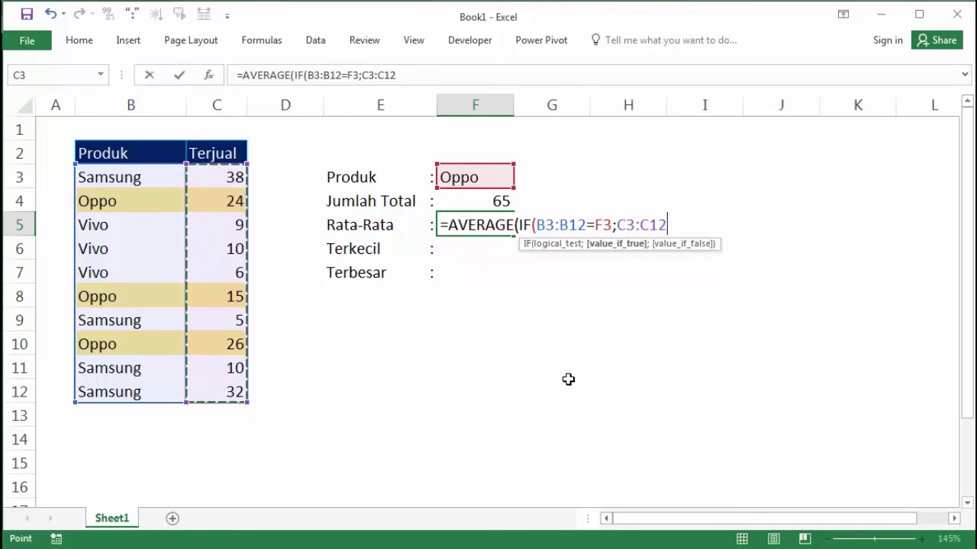
key(ctrl+shift+Return)
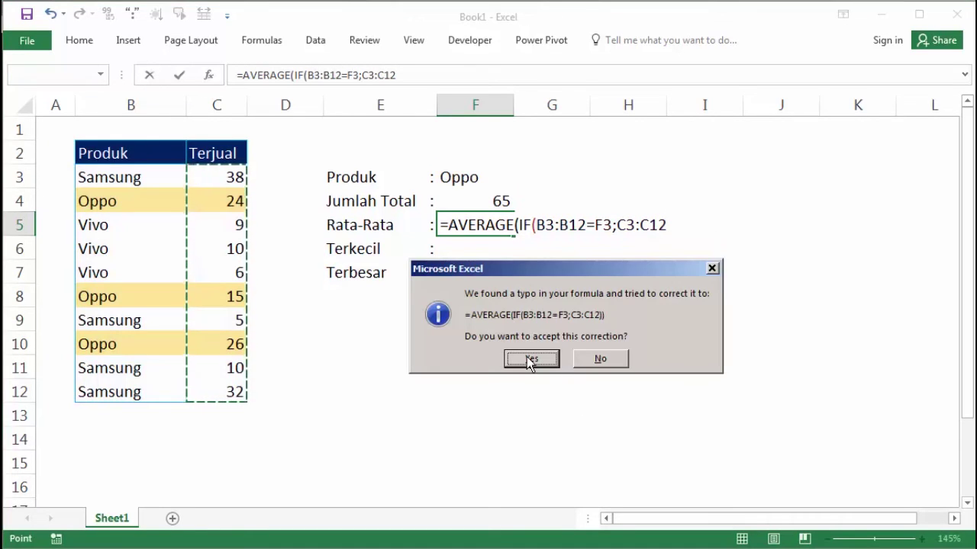
click(529, 359)
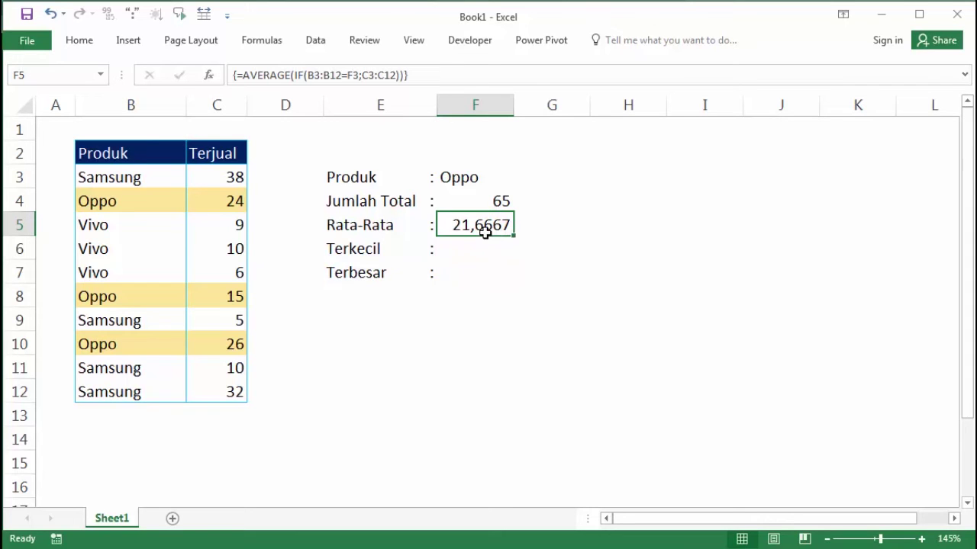
Step: Format the Rata-Rata average in F5 to one decimal place so it reads 21,7
click(82, 40)
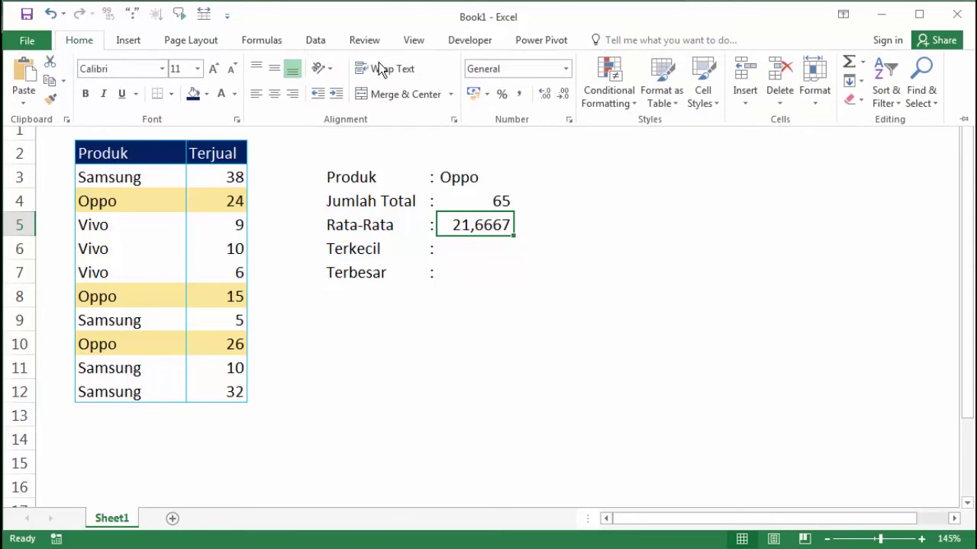
click(564, 95)
click(563, 96)
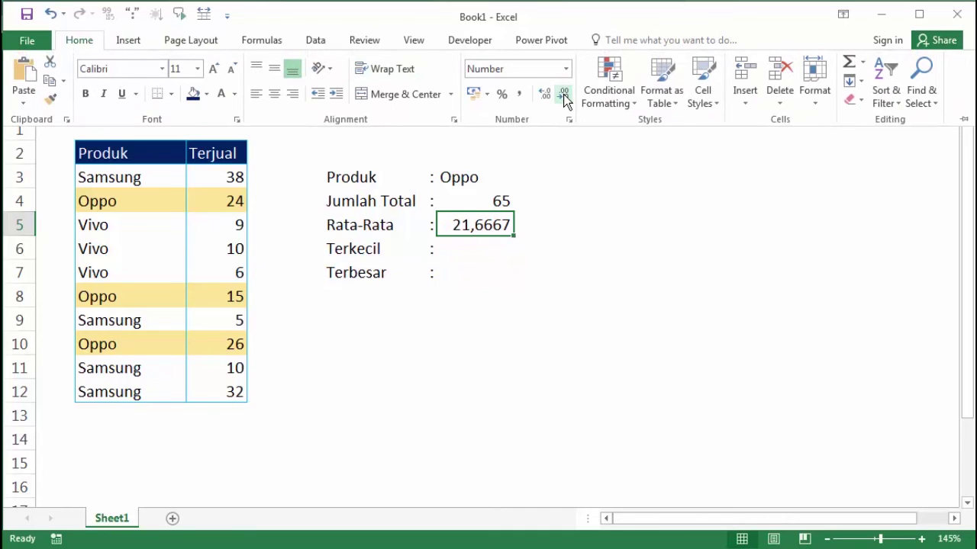
click(564, 97)
click(565, 98)
click(564, 102)
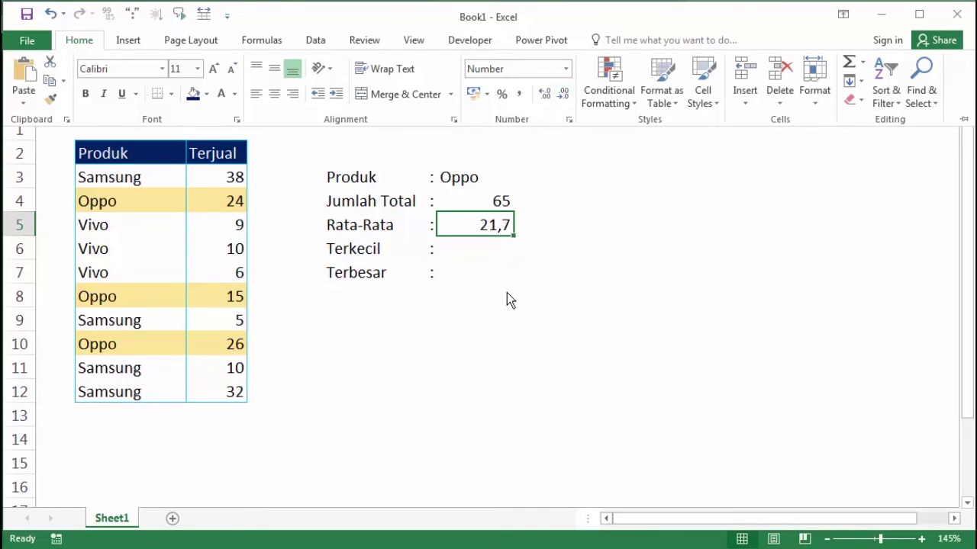
key(ctrl+F1)
click(486, 246)
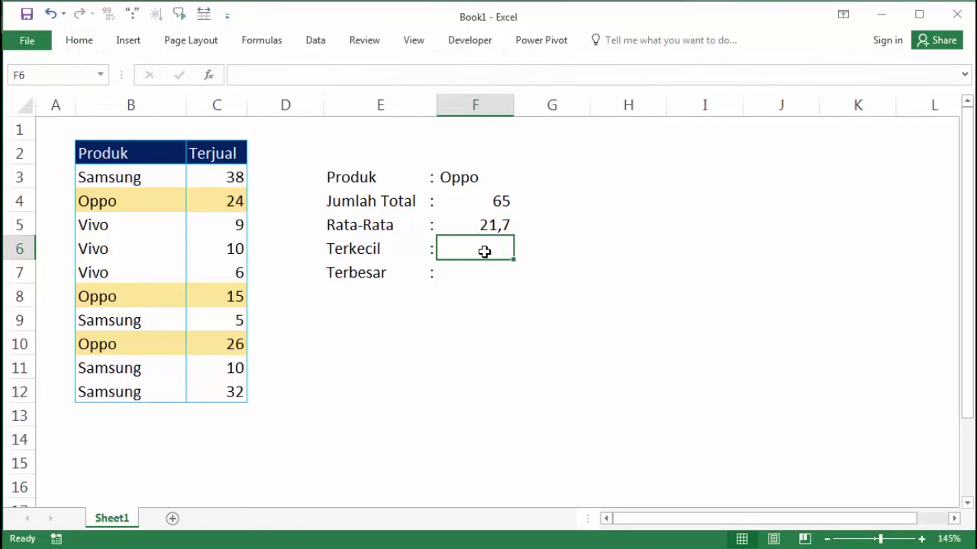
Step: Enter =MIN(IF(B3:B12=F3;C3:C12)) in F6 as an array formula, accepting the parenthesis fix
text(=)
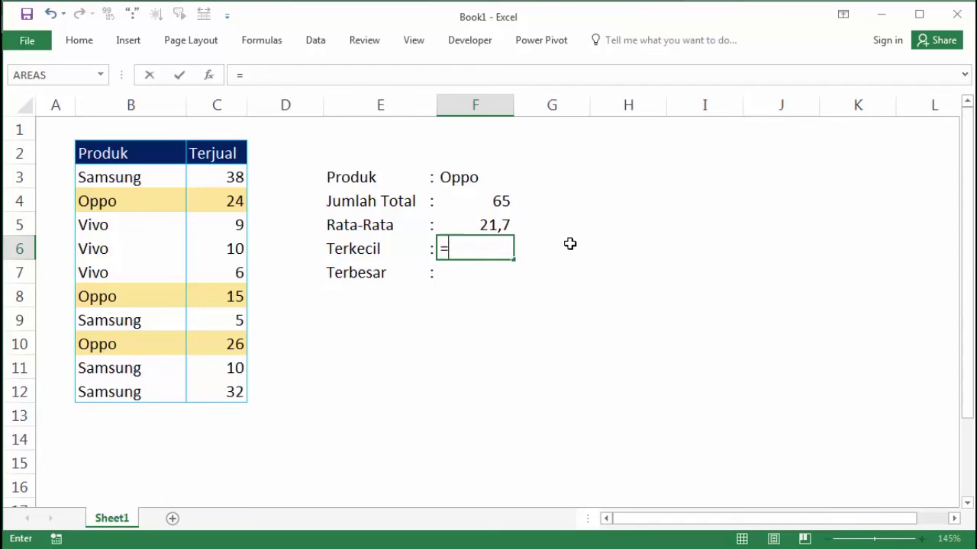
text(min)
key(Tab)
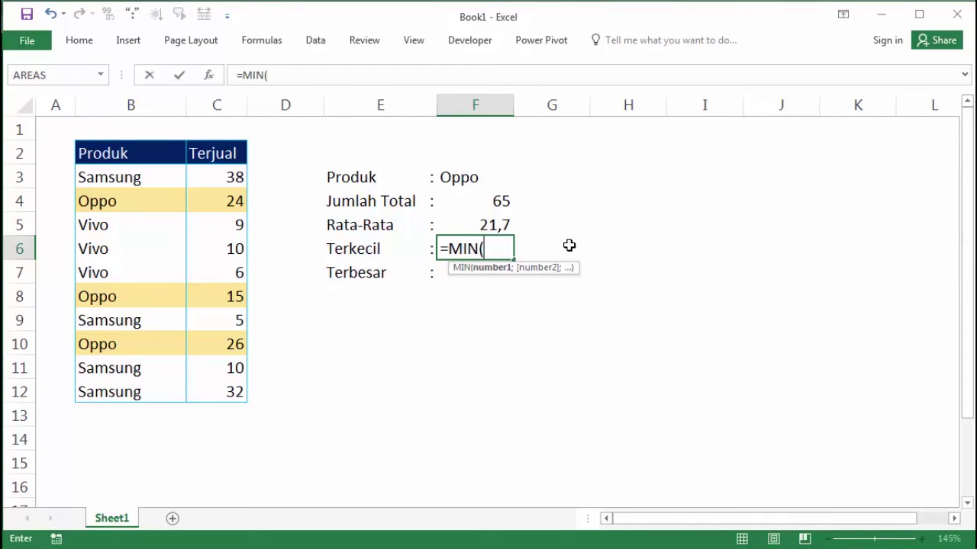
text(if)
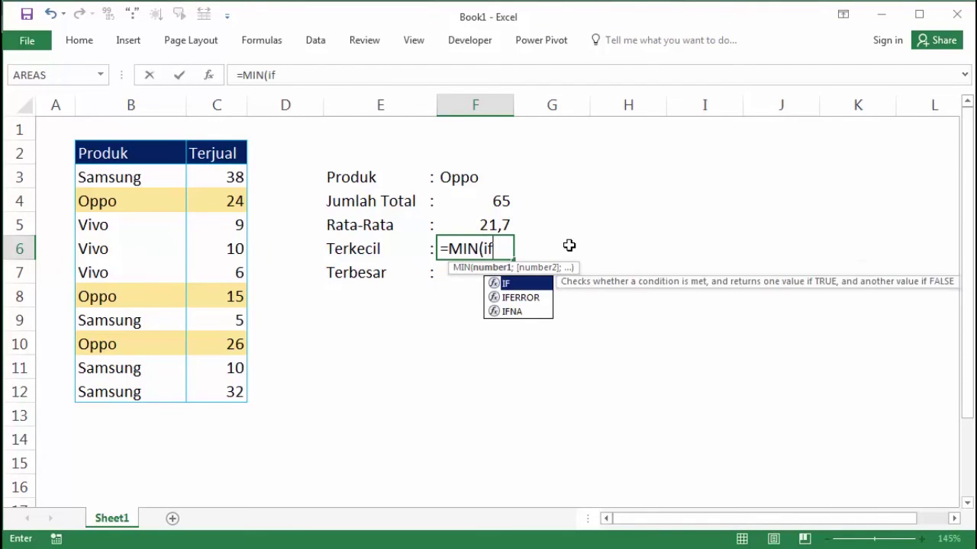
key(Tab)
drag(147, 177, 139, 389)
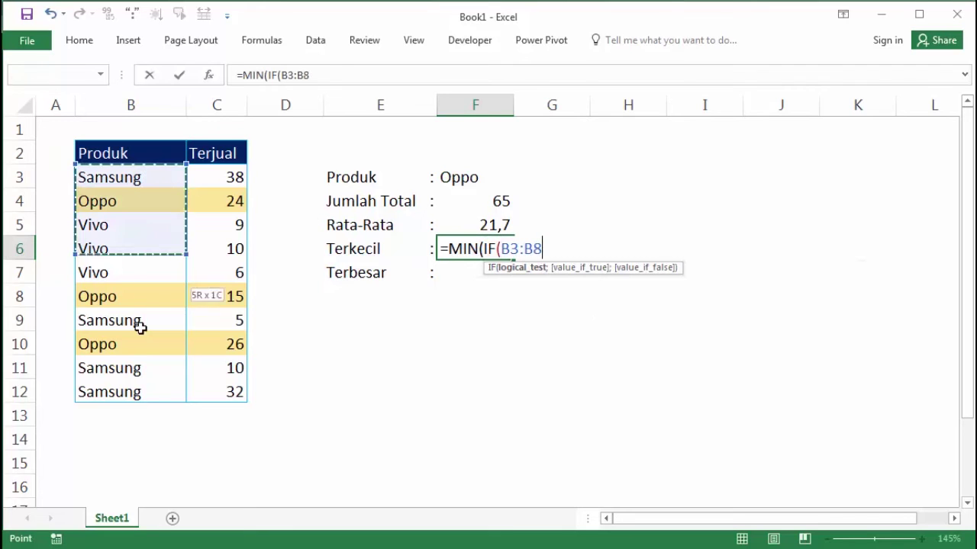
text(=)
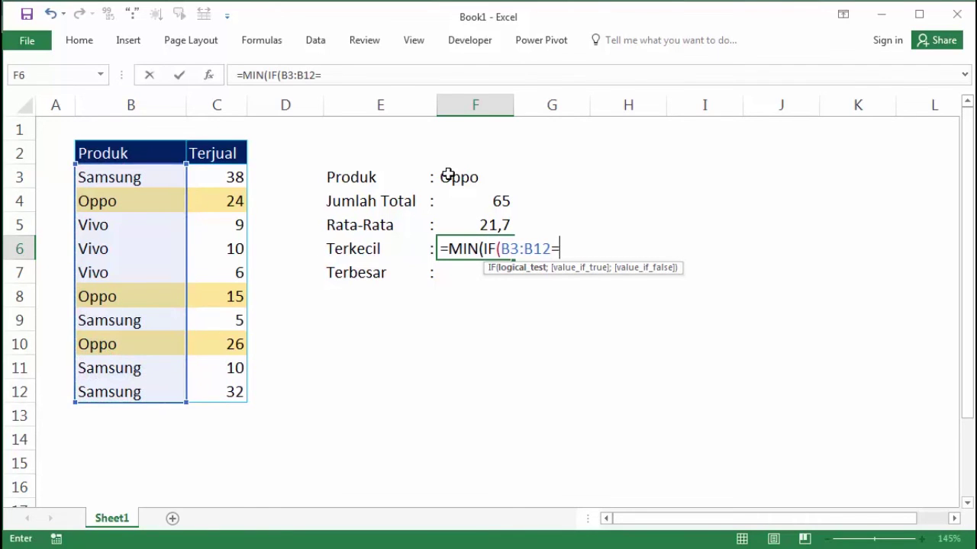
click(448, 176)
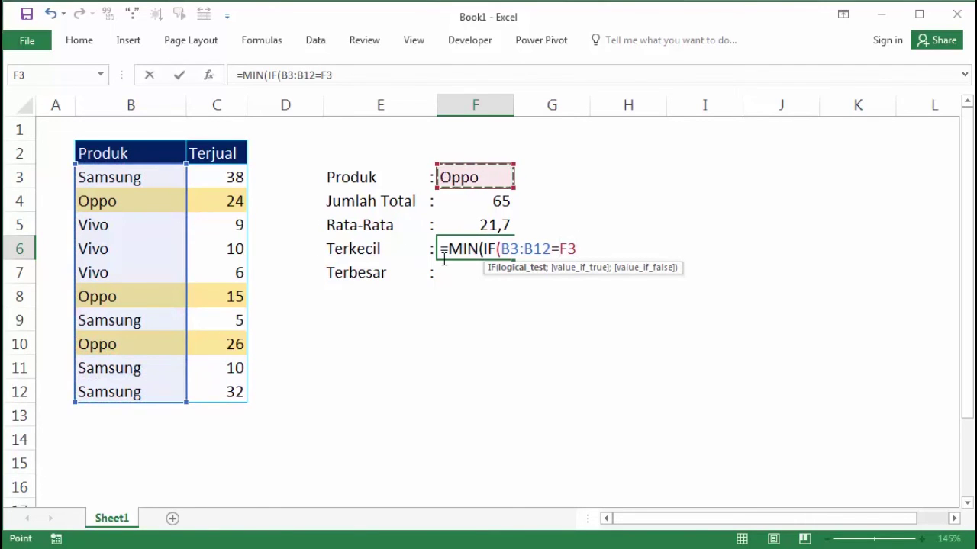
text(;)
drag(230, 178, 225, 396)
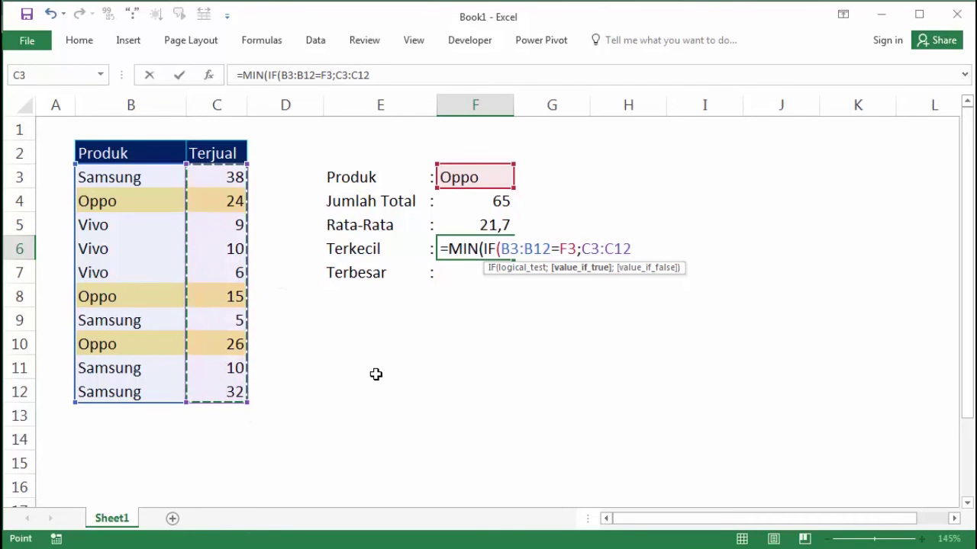
key(Return)
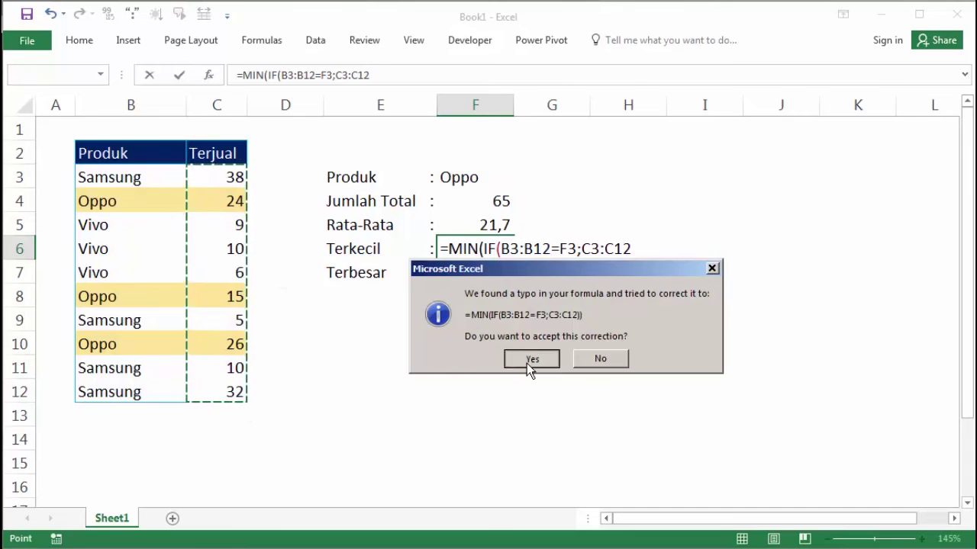
click(527, 360)
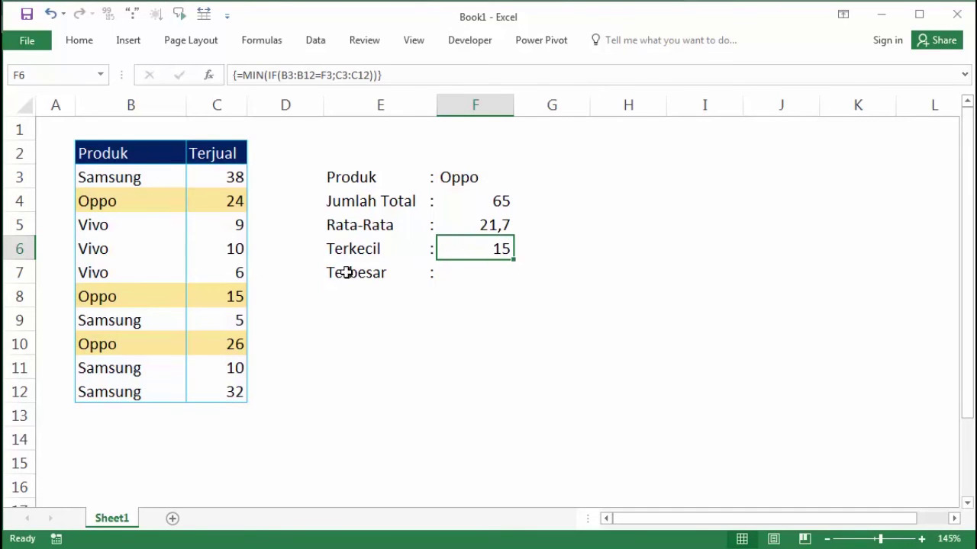
Step: Verify the result 15 against Oppo's row and Vivo's sale of 6, then review F6's formula
drag(130, 298, 222, 301)
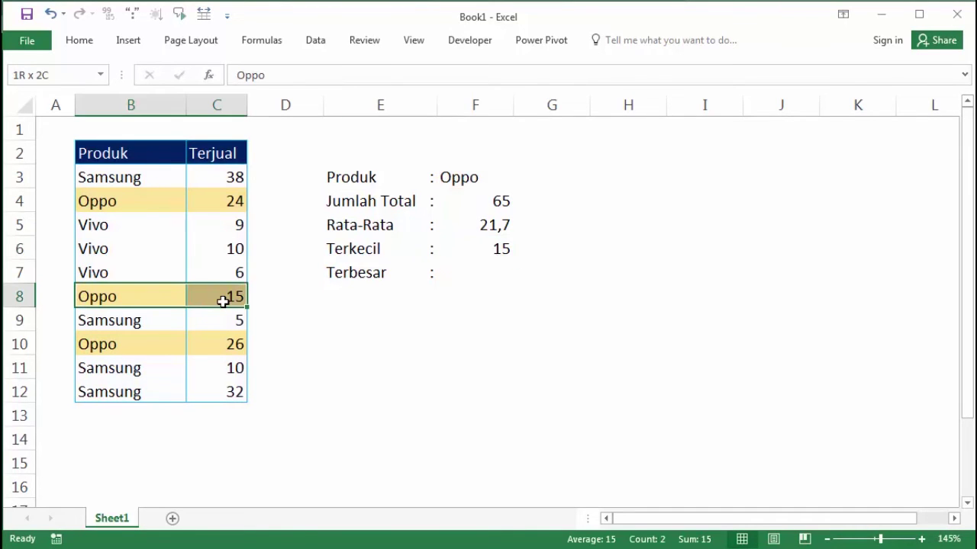
click(176, 275)
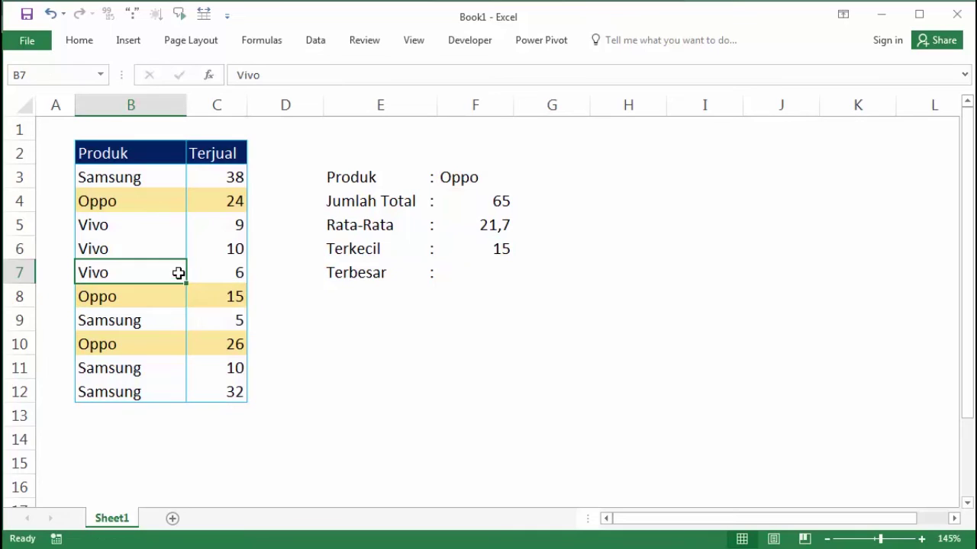
click(235, 273)
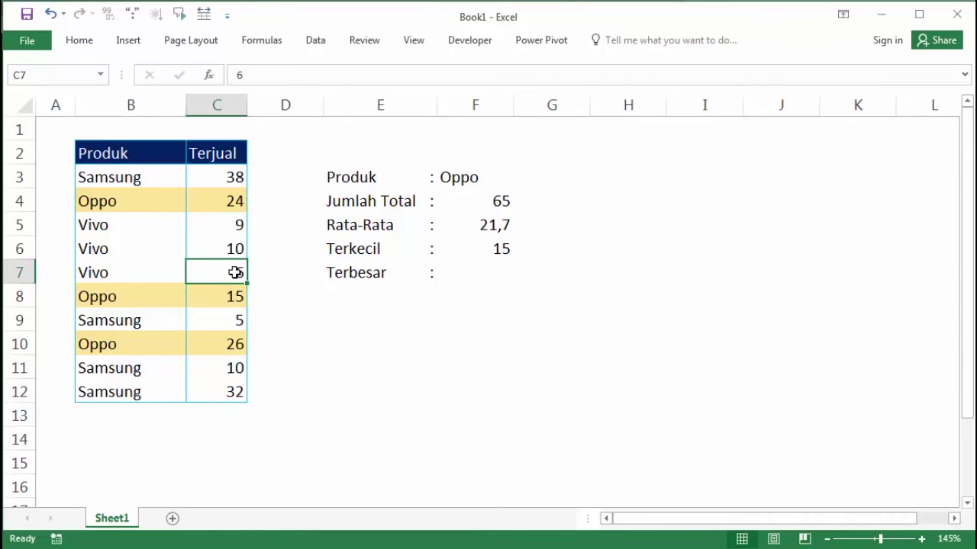
click(489, 250)
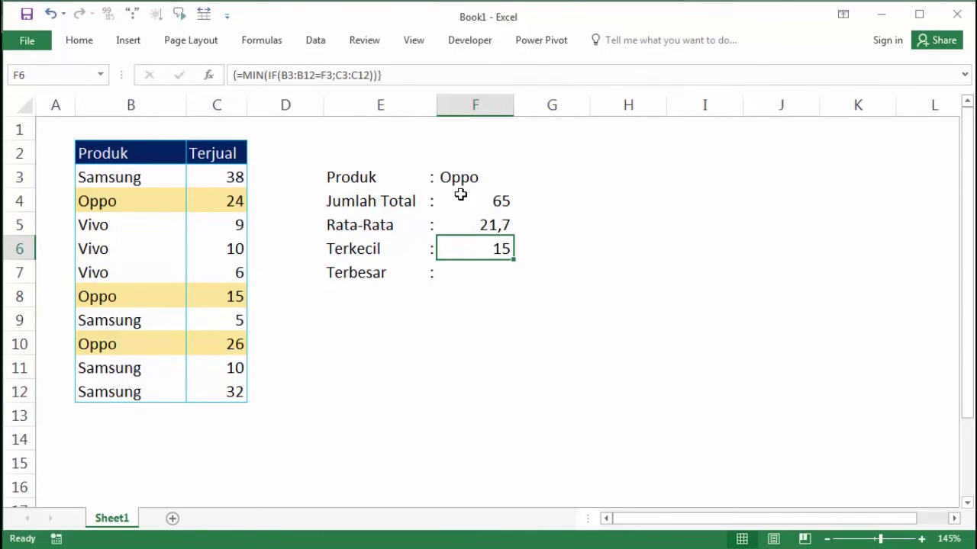
click(478, 272)
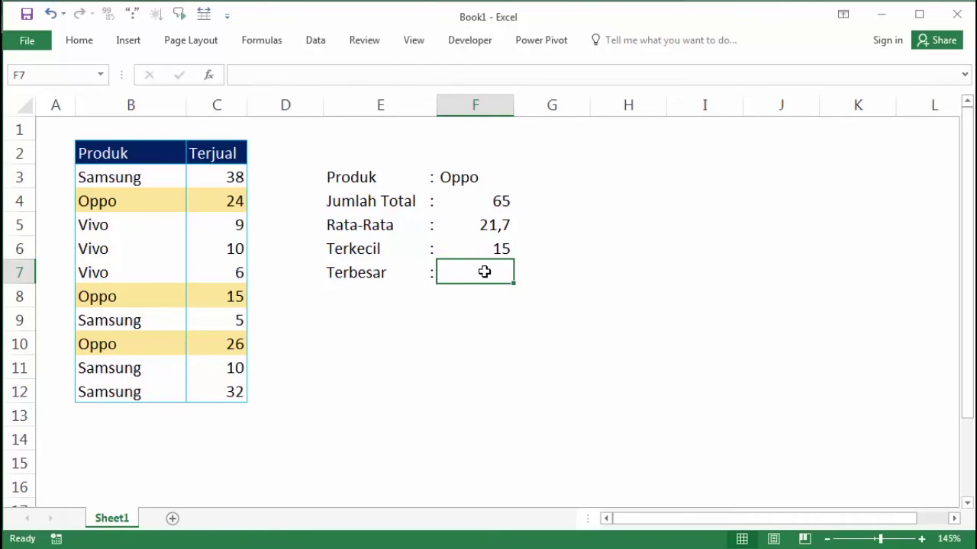
Step: Enter =MAX(IF(B3:B12=F3;C3:C12)) in F7 as an array formula, accepting the parenthesis fix
text(=m)
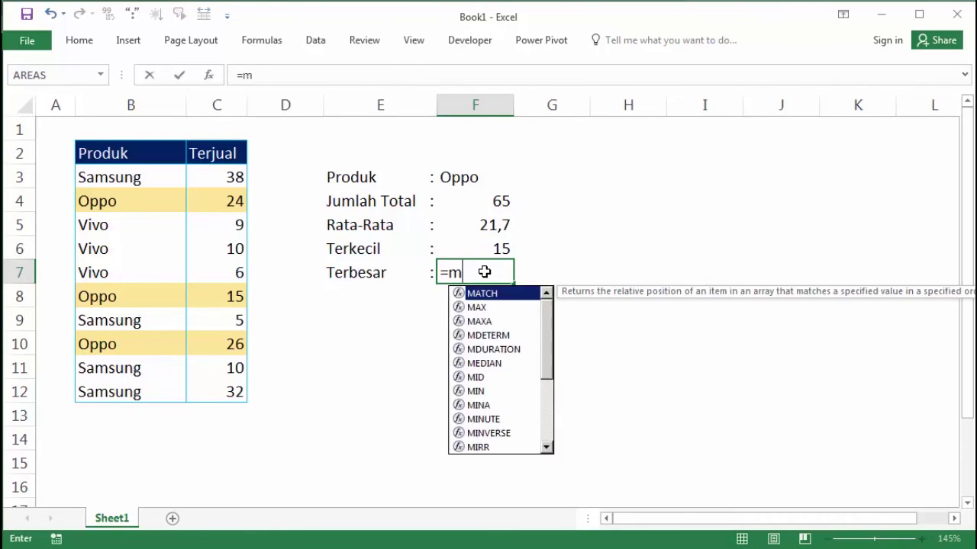
text(a)
key(Down)
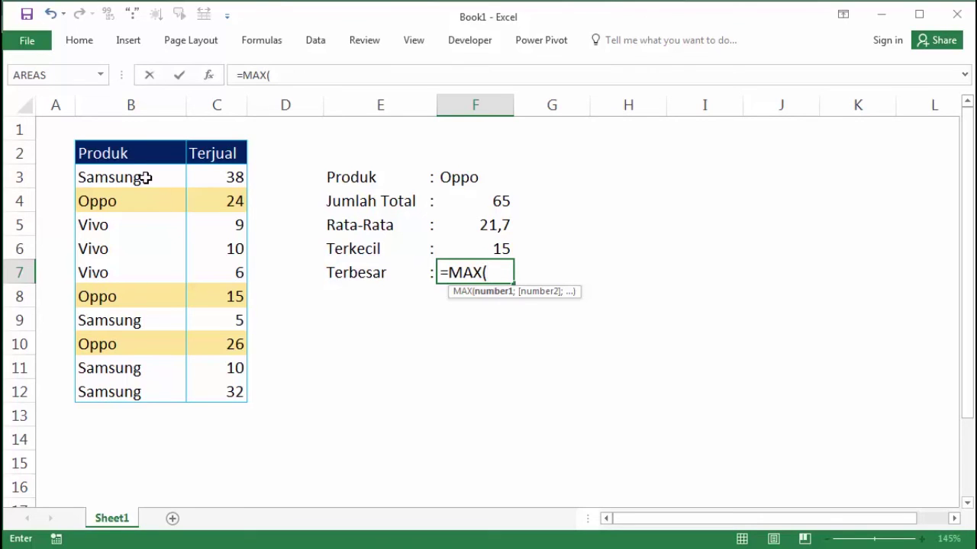
text(if)
key(Tab)
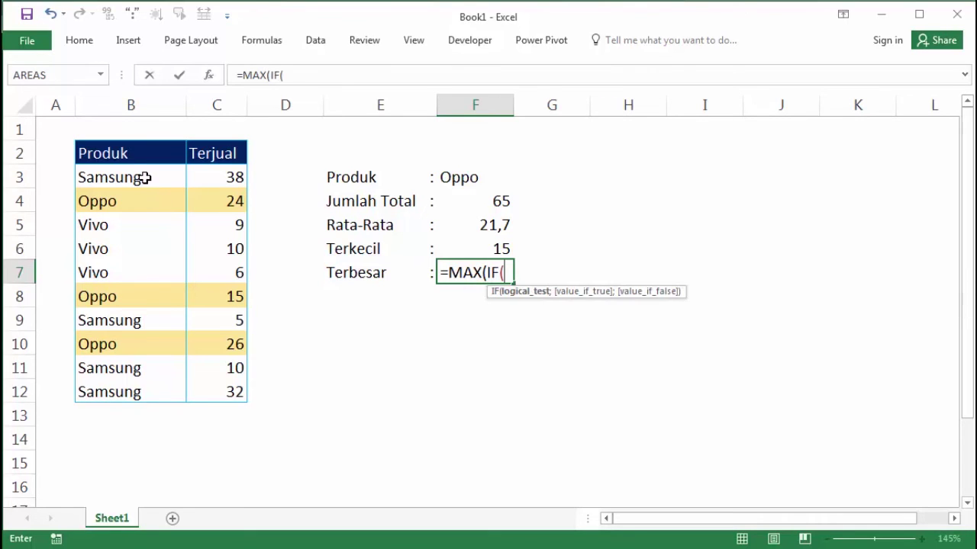
drag(93, 179, 111, 393)
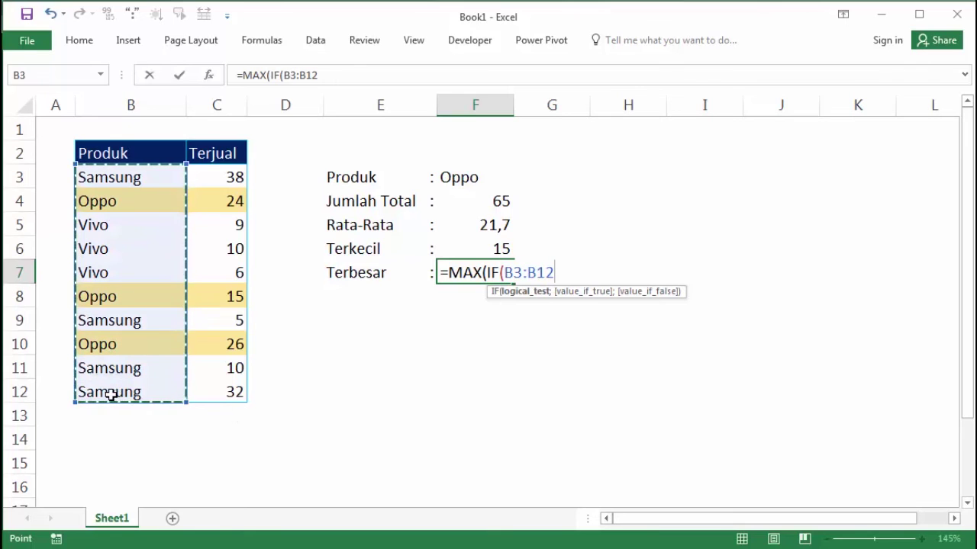
text(=)
click(474, 174)
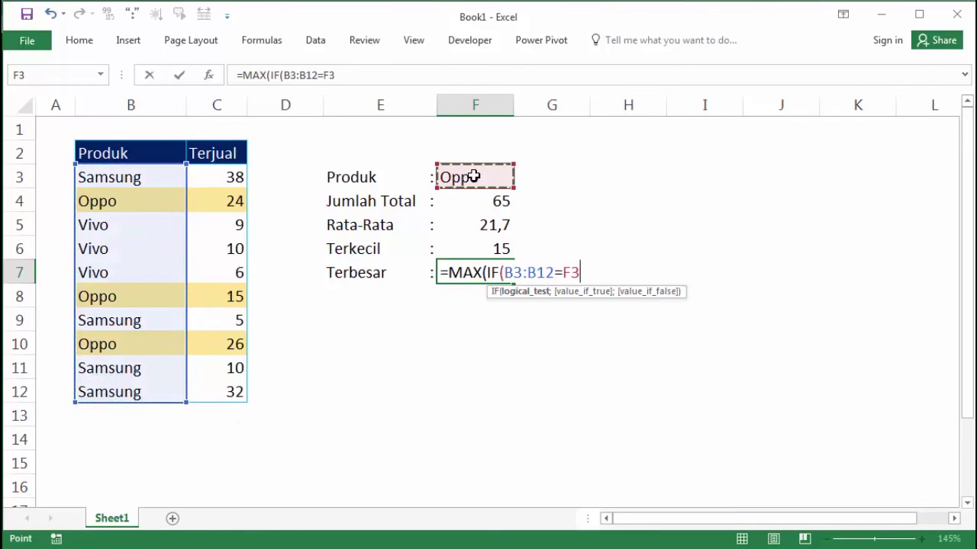
text(;)
drag(235, 181, 233, 392)
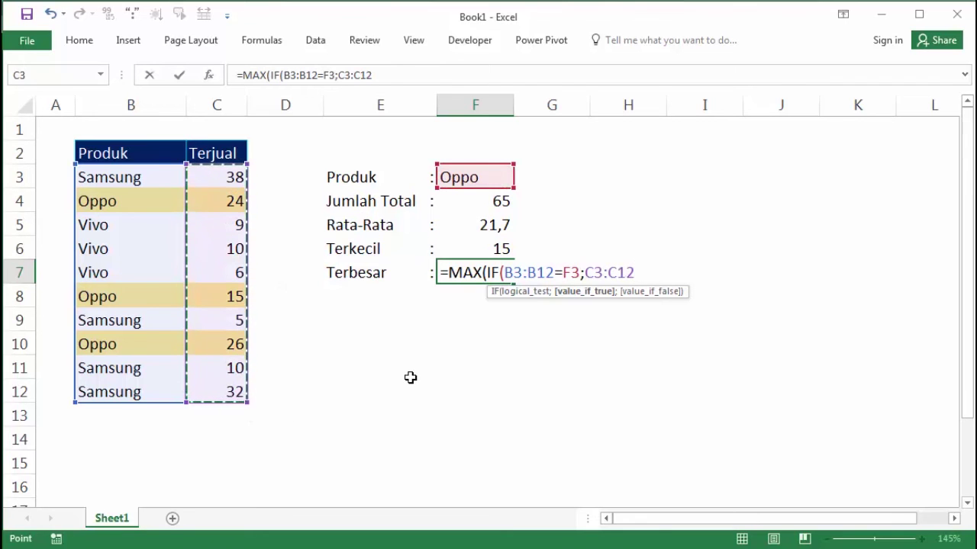
key(ctrl+shift+Return)
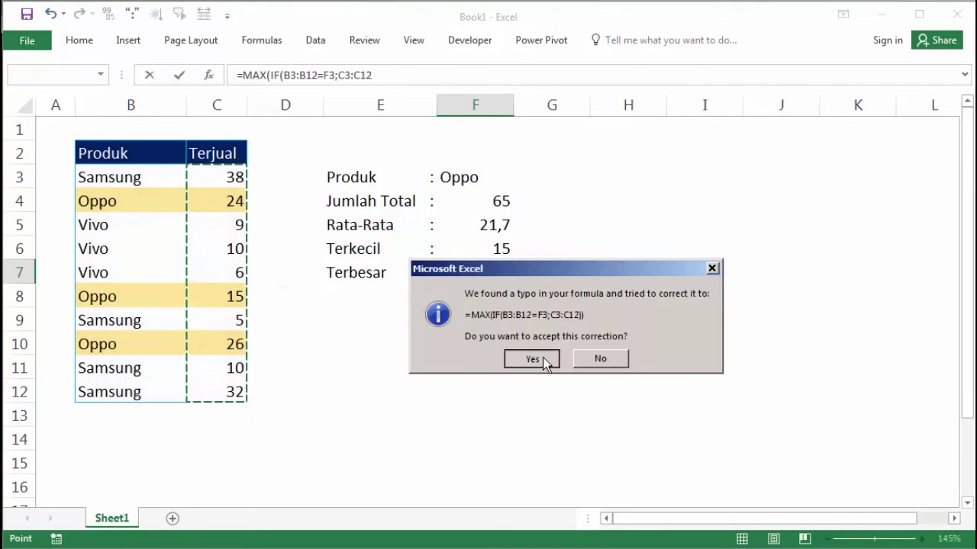
click(538, 359)
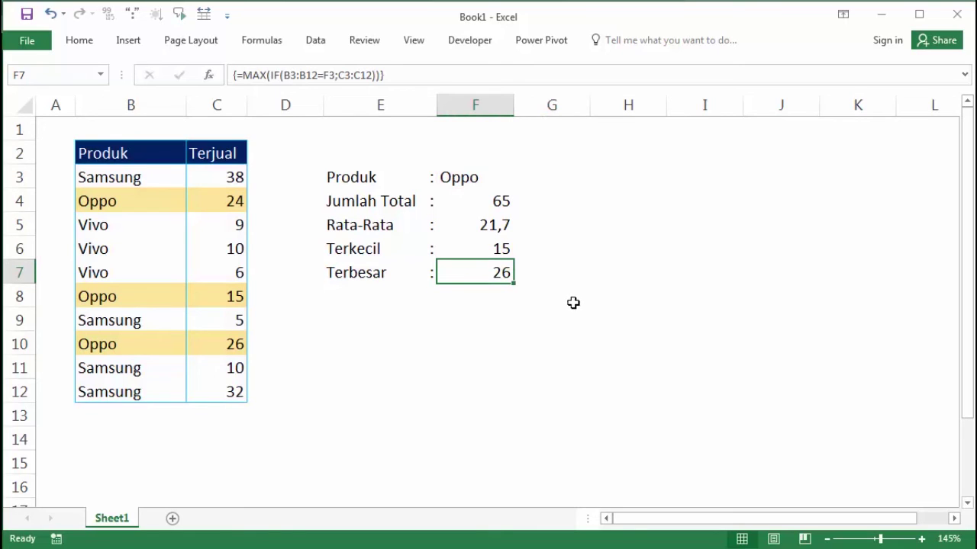
Step: Compare the AVERAGE, MIN and MAX array formulas in F5, F6 and F7, ending on F6
click(483, 219)
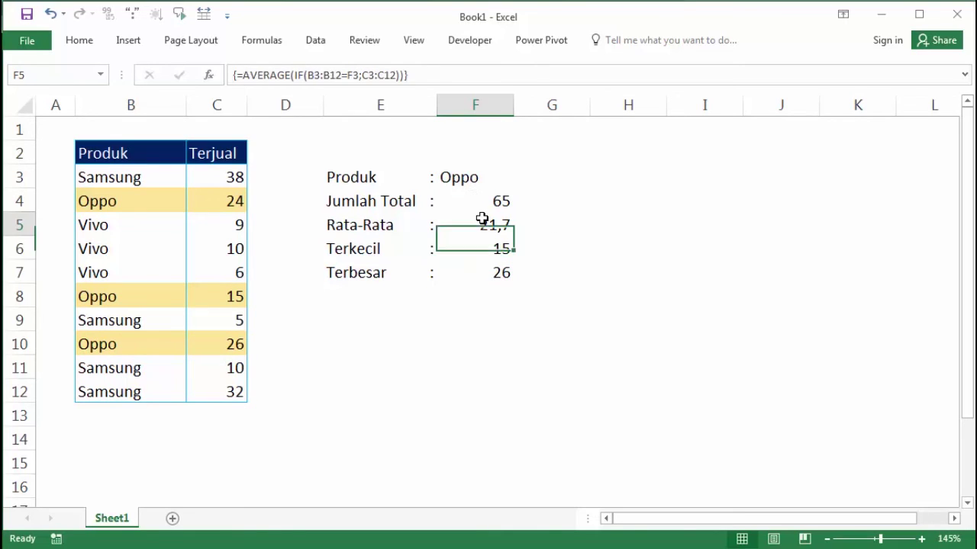
click(484, 250)
click(491, 274)
click(492, 252)
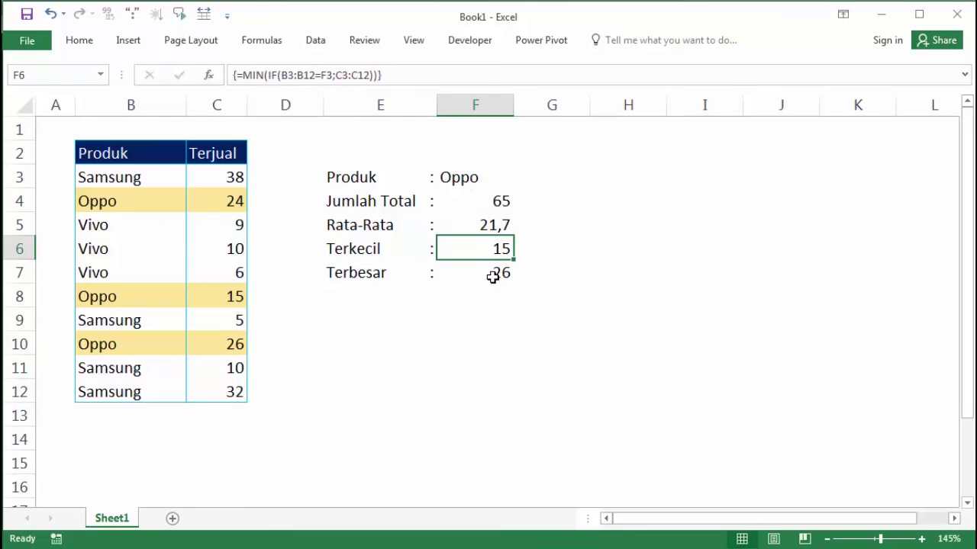
click(484, 222)
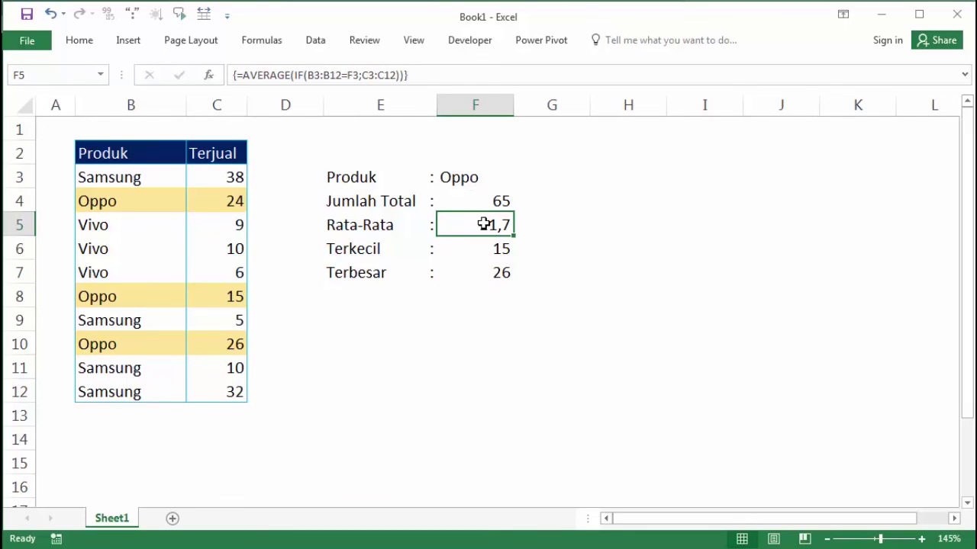
click(485, 272)
click(488, 257)
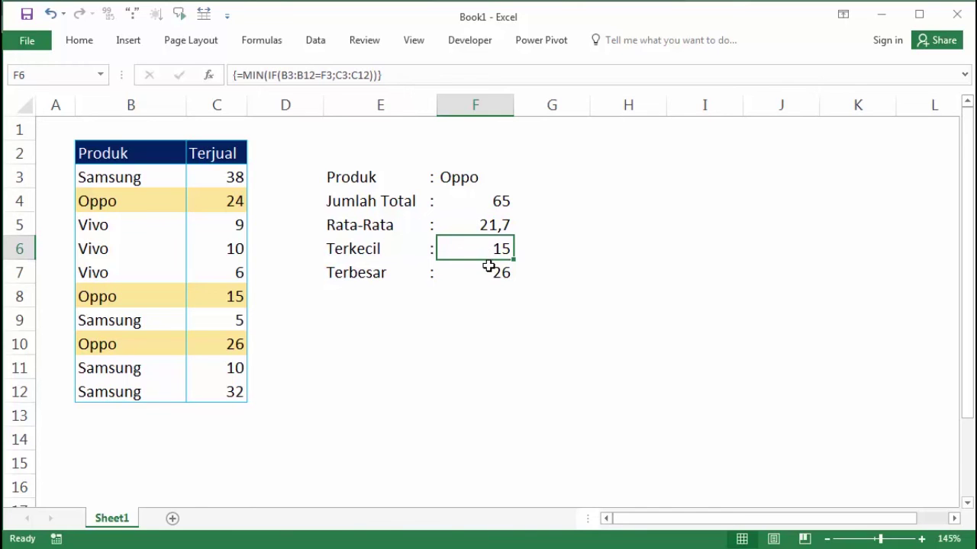
Step: Evaluate F6's formula through product names, TRUE/FALSE values and Oppo sales to the minimum 15
key(alt+m)
key(v)
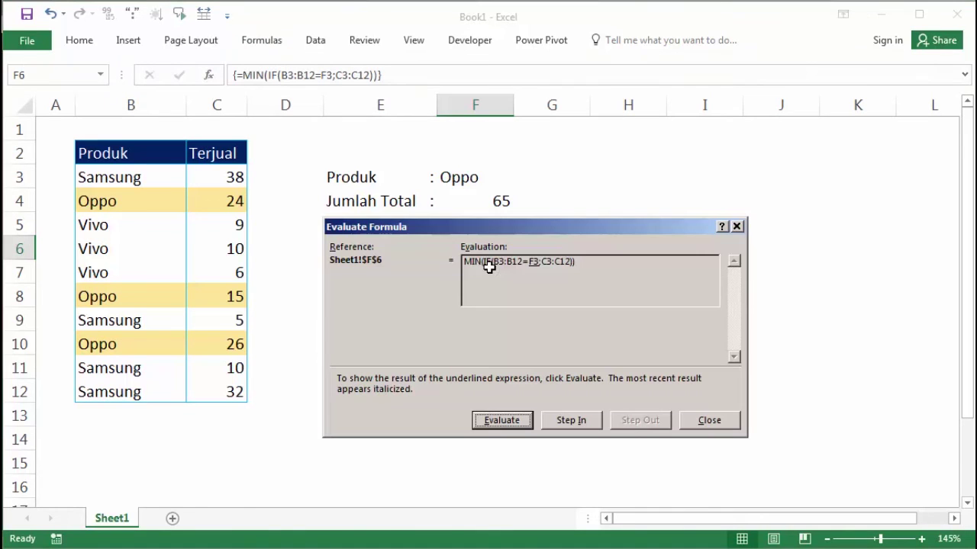
drag(505, 222, 499, 277)
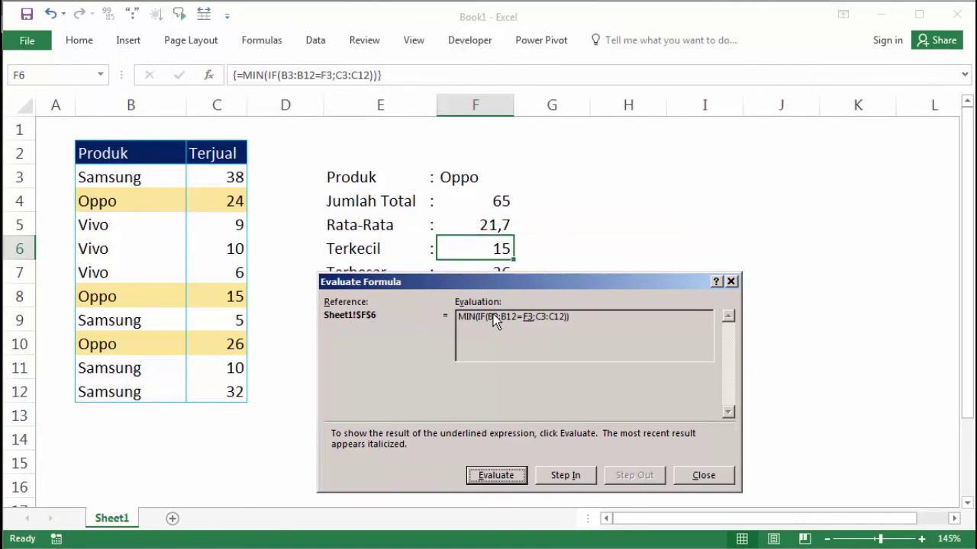
click(488, 477)
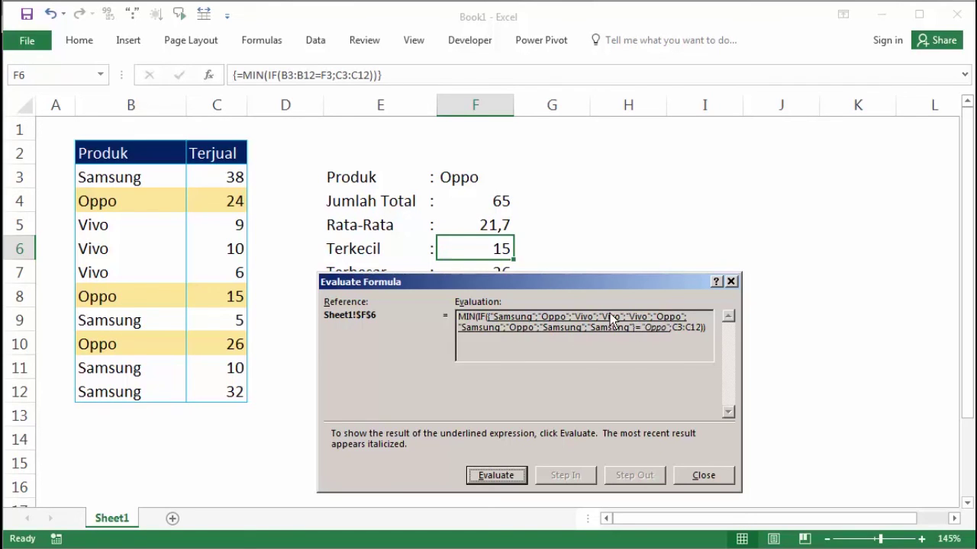
click(507, 476)
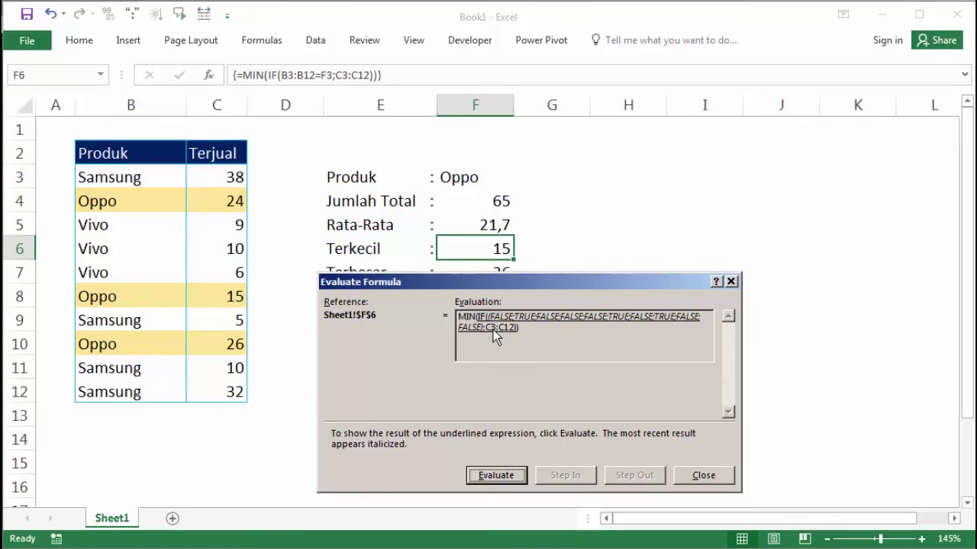
click(496, 476)
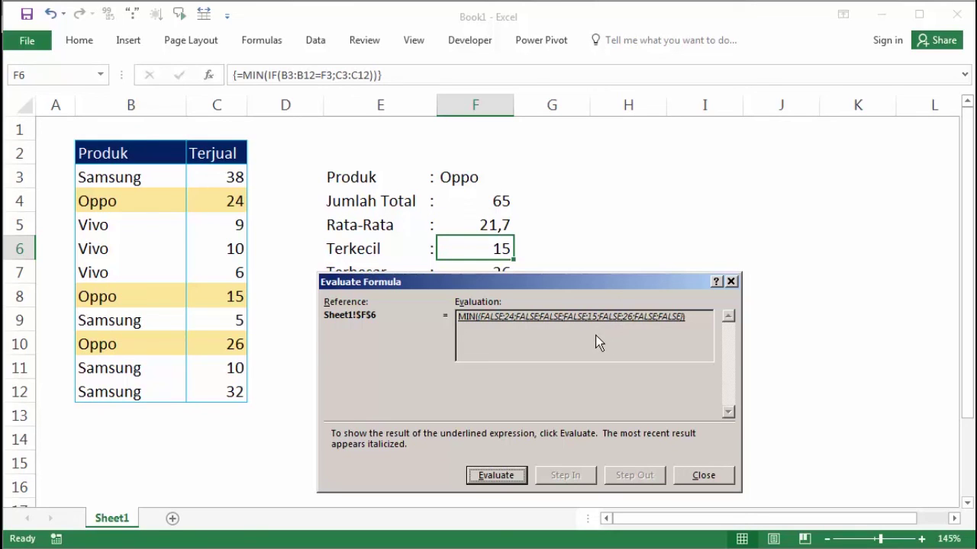
click(496, 474)
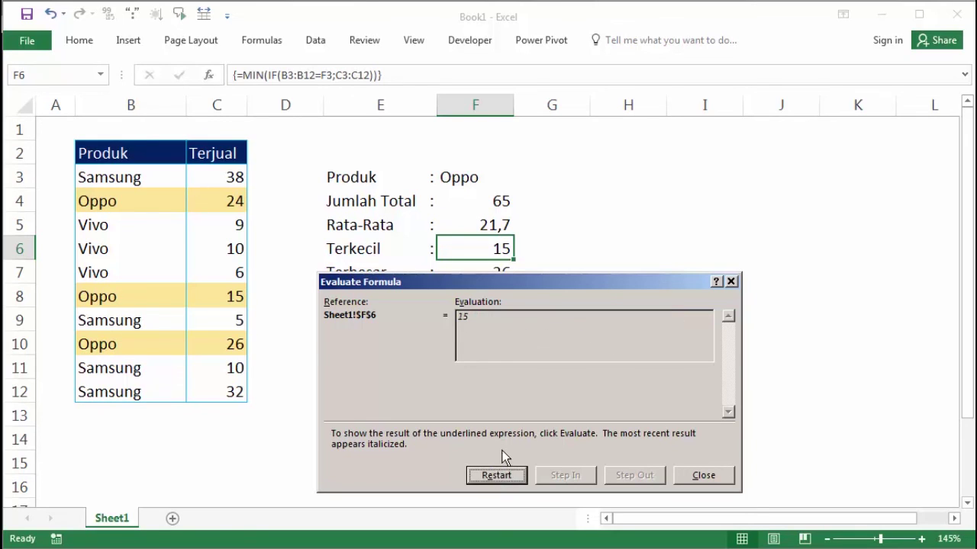
click(691, 476)
click(531, 370)
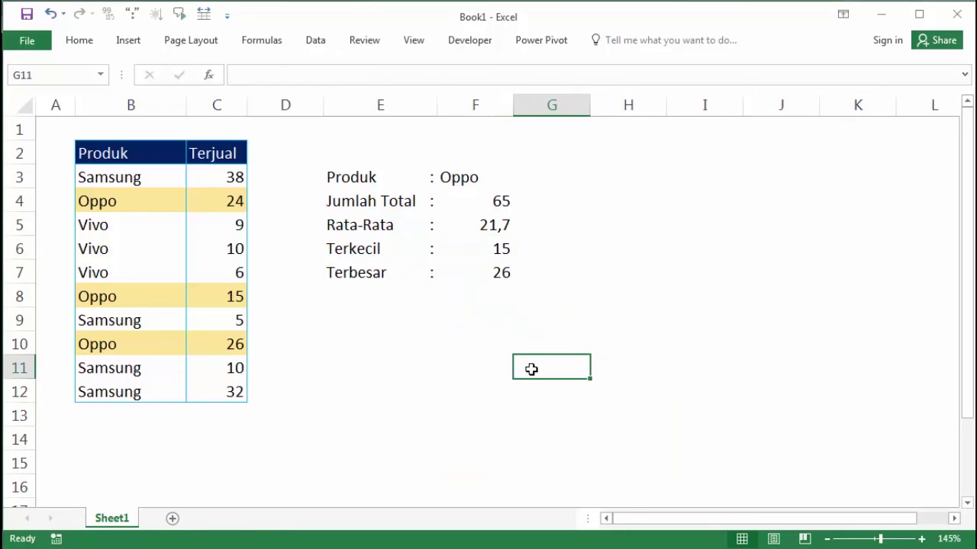